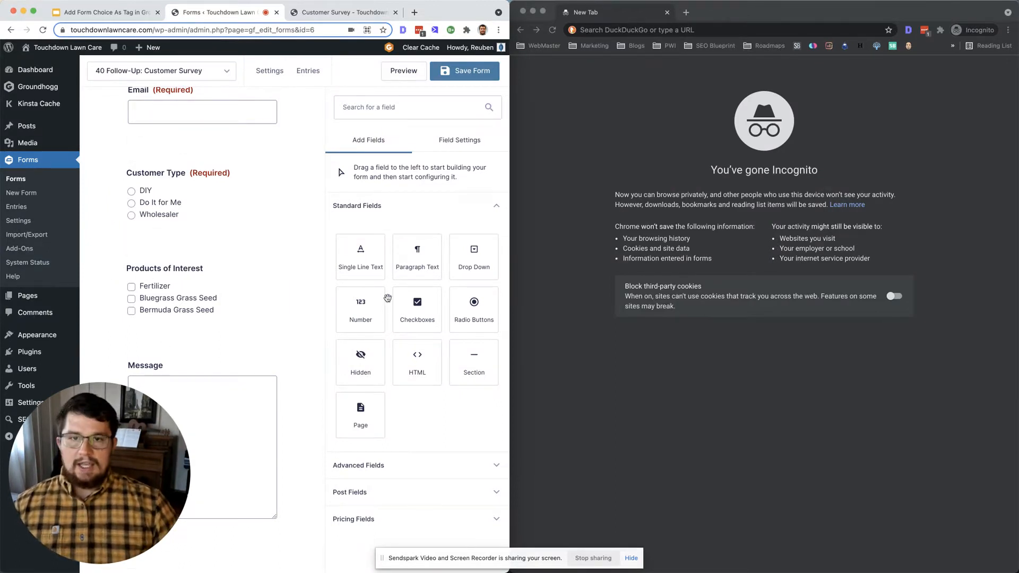
Step: Widen the browser window and view the plans on the wpfusion.com pricing page in a new tab
{"action": "left_click_drag", "start_coordinate": [509, 219], "coordinate": [748, 205]}
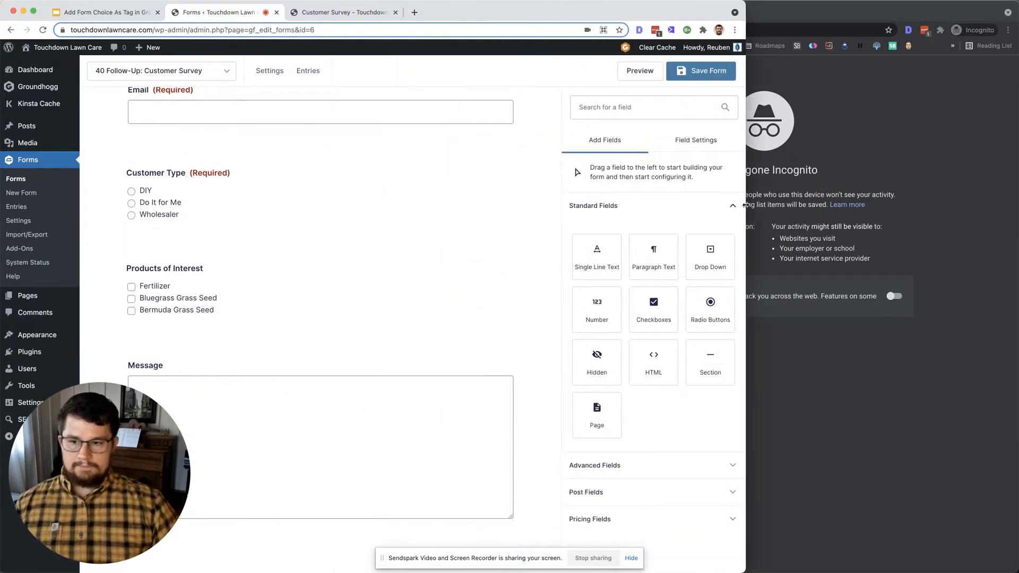
{"action": "left_click_drag", "start_coordinate": [92, 449], "coordinate": [78, 463]}
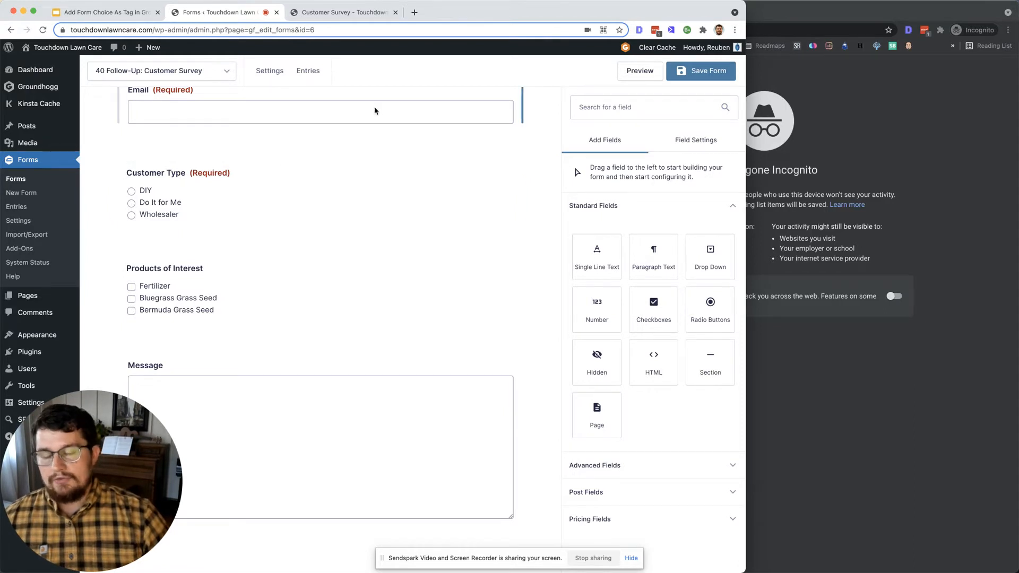
{"action": "left_click", "coordinate": [415, 12]}
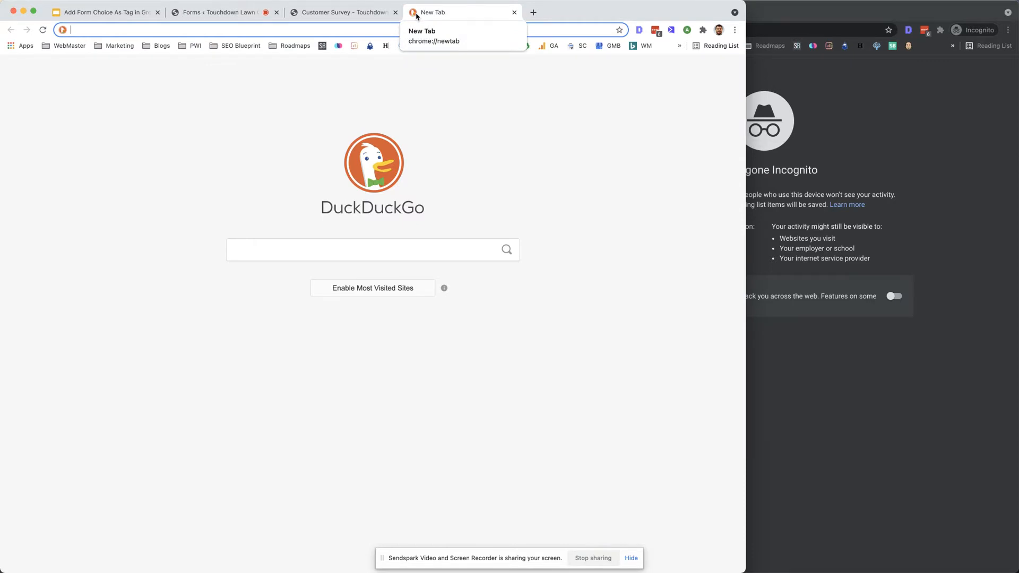
{"action": "type", "text": "wpfusion.com"}
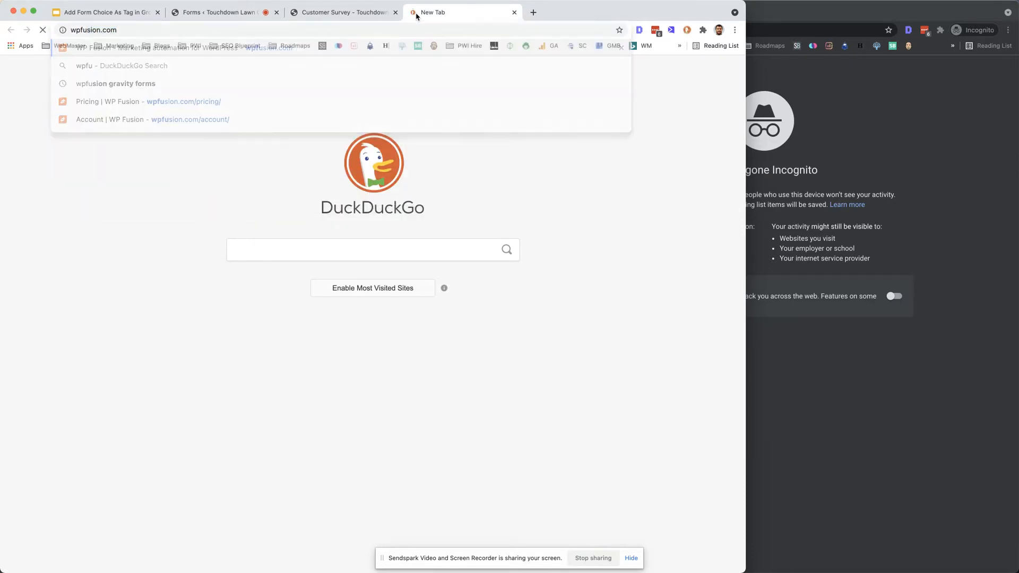
{"action": "key", "text": "Return"}
{"action": "left_click", "coordinate": [479, 74]}
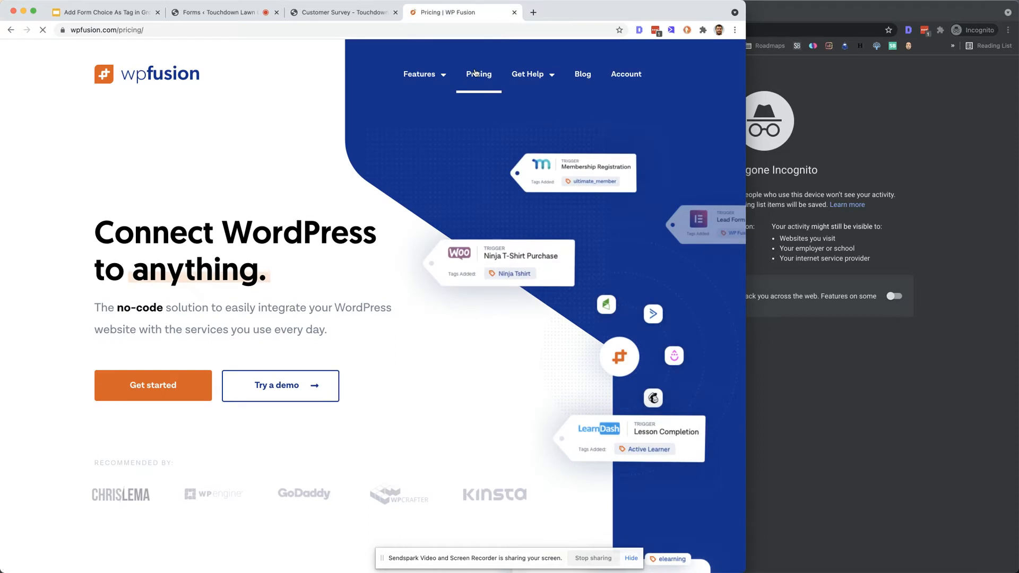
{"action": "scroll", "coordinate": [433, 235], "scroll_direction": "down", "scroll_amount": 5}
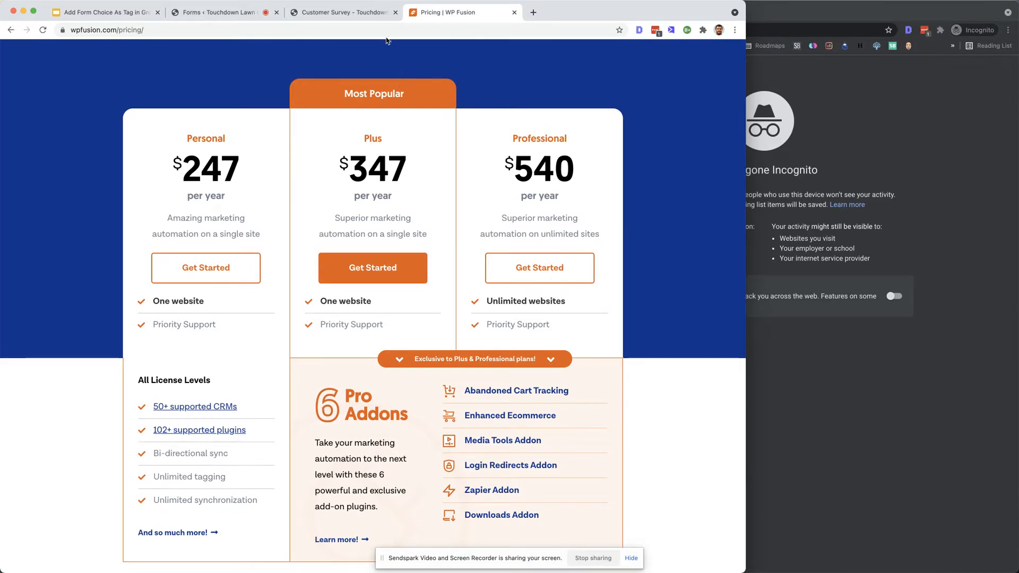
Step: Return to the 40 Follow-Up: Customer Survey form and add a new feed in its WP Fusion settings
{"action": "left_click", "coordinate": [212, 15]}
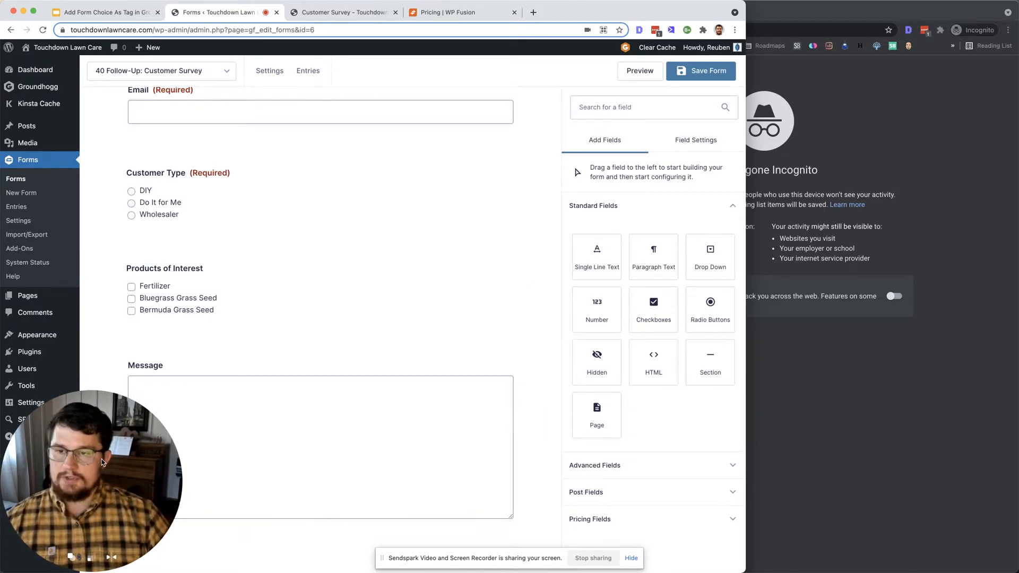
{"action": "scroll", "coordinate": [207, 355], "scroll_direction": "up", "scroll_amount": 2}
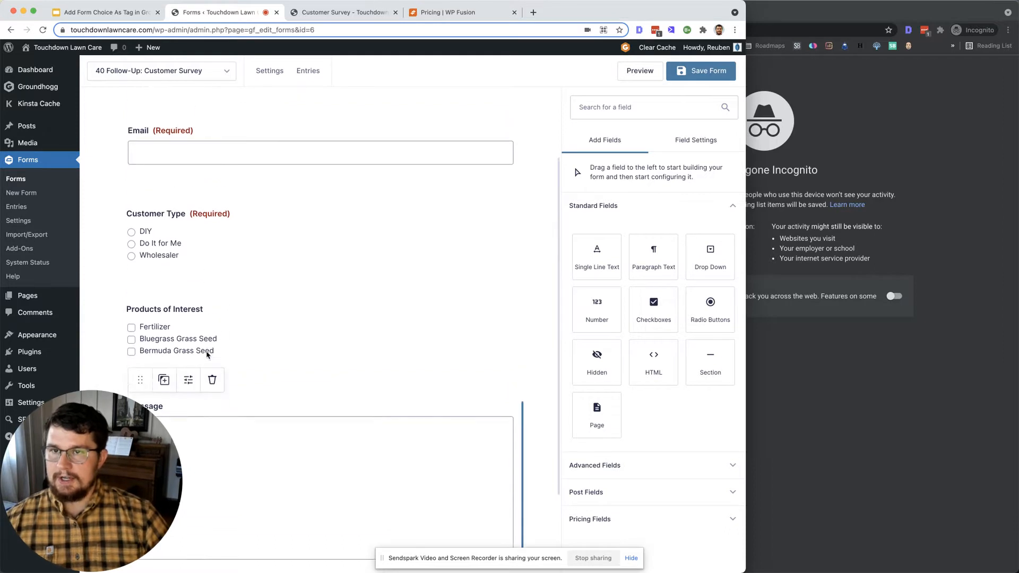
{"action": "mouse_move", "coordinate": [282, 61]}
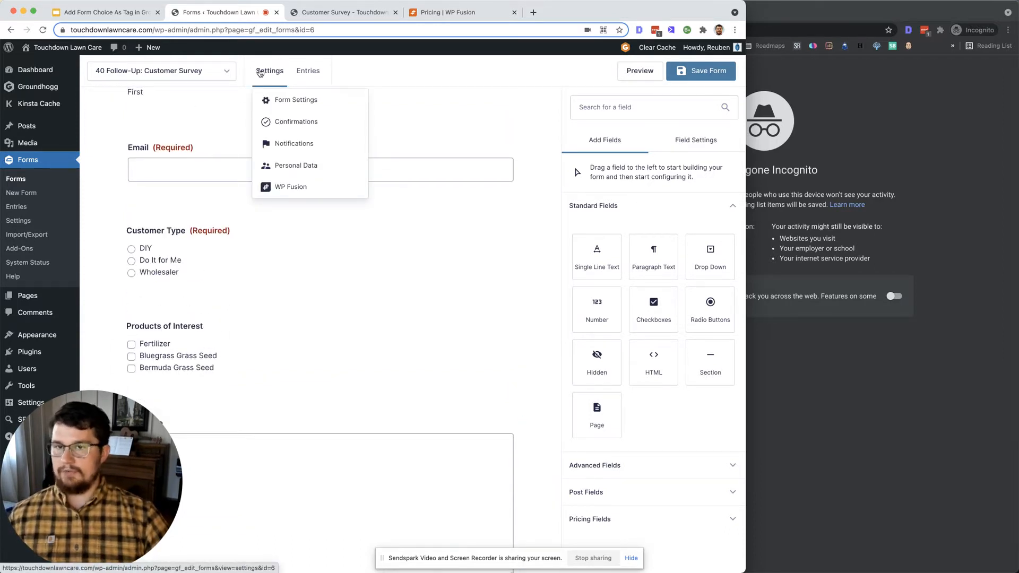
{"action": "left_click", "coordinate": [295, 192]}
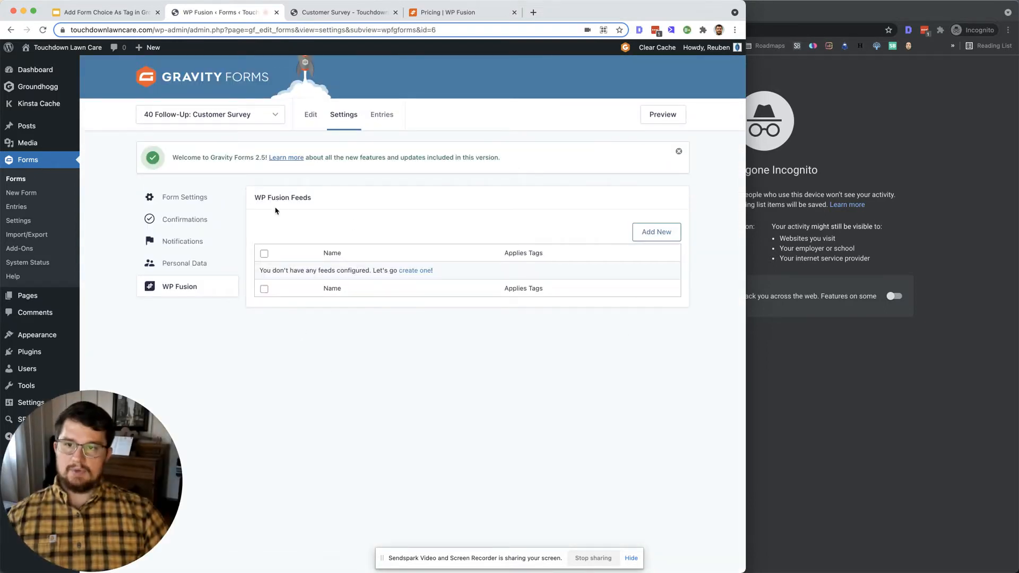
{"action": "left_click", "coordinate": [657, 233]}
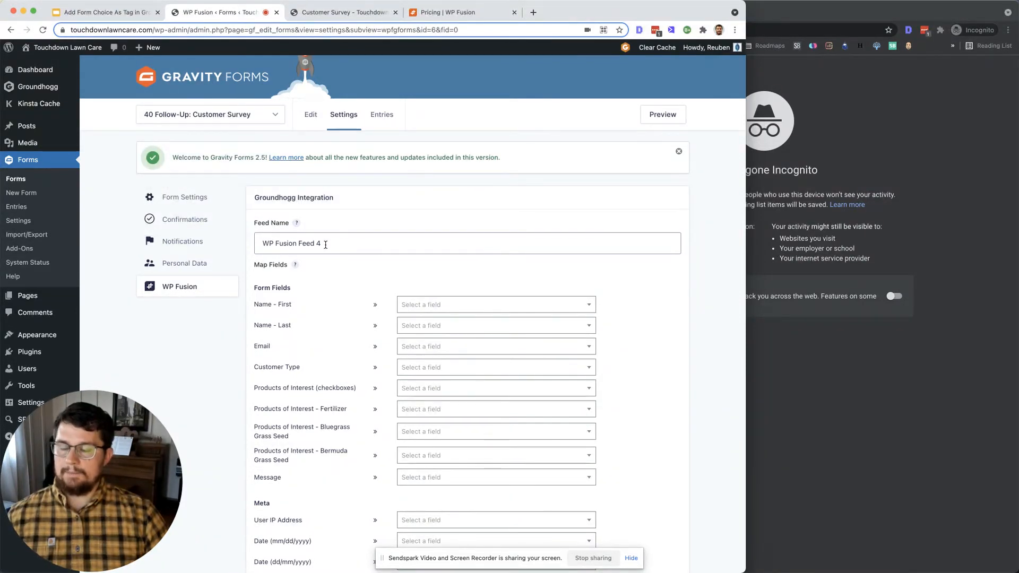
Step: Move the Customer Survey page into its own window and arrange it side by side with the WP Fusion feed settings
{"action": "left_click", "coordinate": [269, 121]}
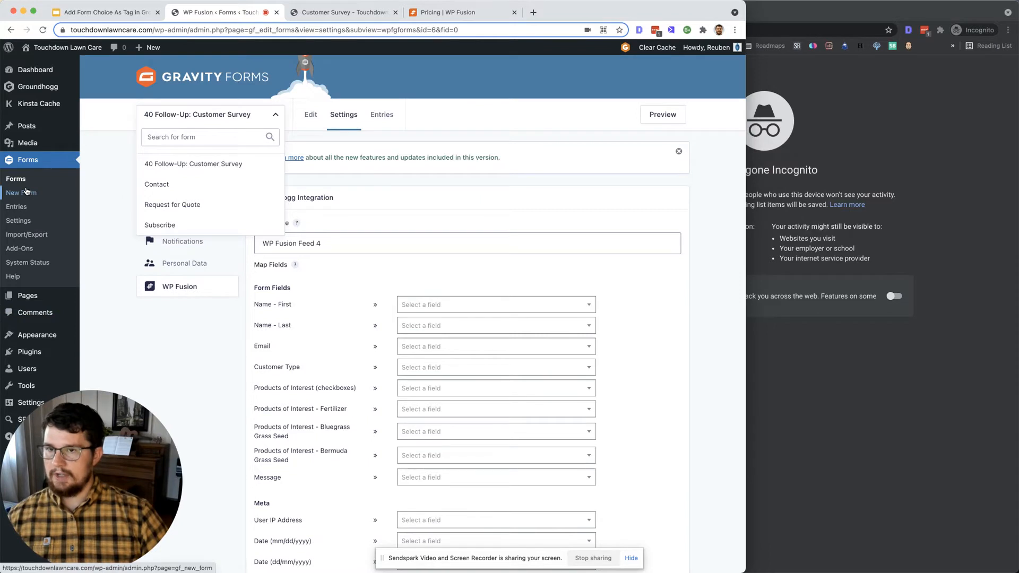
{"action": "left_click_drag", "start_coordinate": [340, 12], "coordinate": [616, 15]}
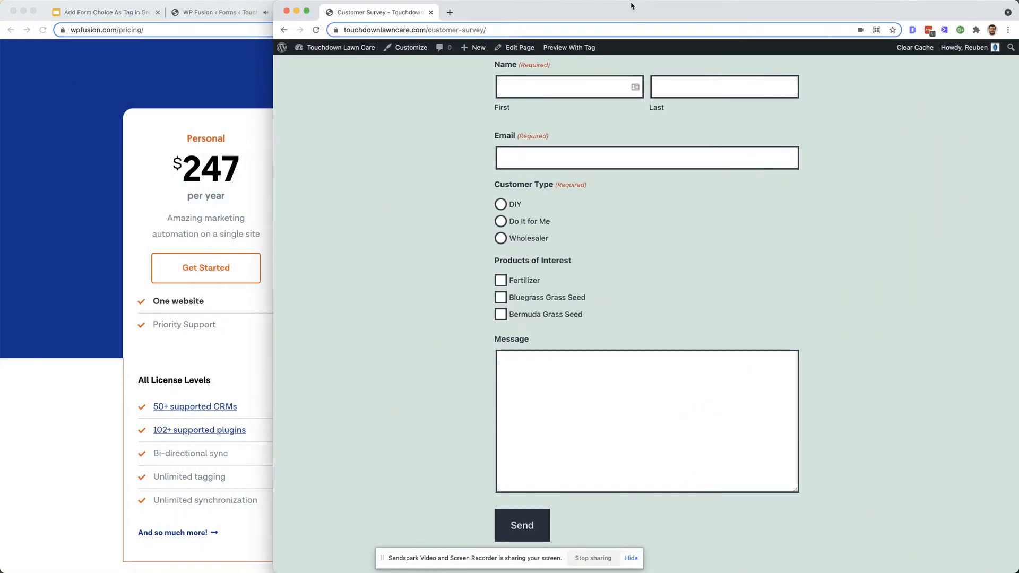
{"action": "left_click_drag", "start_coordinate": [272, 108], "coordinate": [600, 109]}
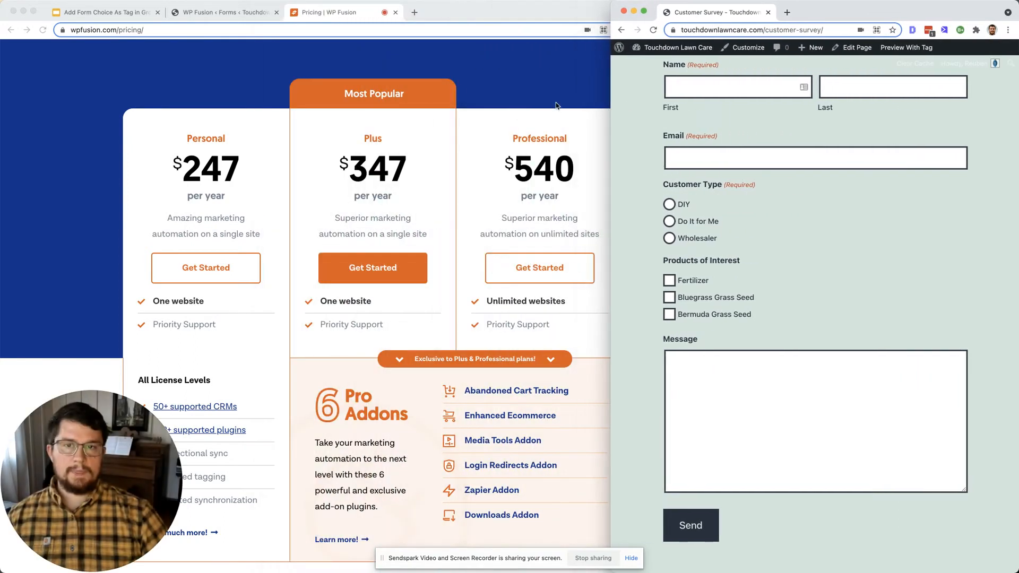
{"action": "left_click", "coordinate": [236, 14]}
{"action": "left_click_drag", "start_coordinate": [746, 158], "coordinate": [610, 158]}
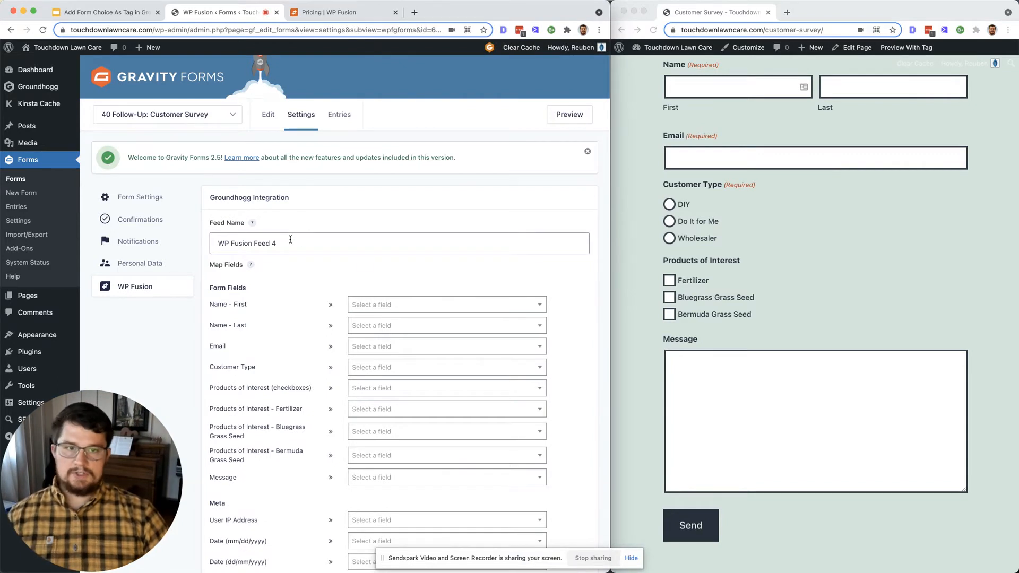
Step: Name the feed "WP Fusion Feed for Customer Type: DIY"
{"action": "left_click", "coordinate": [354, 243]}
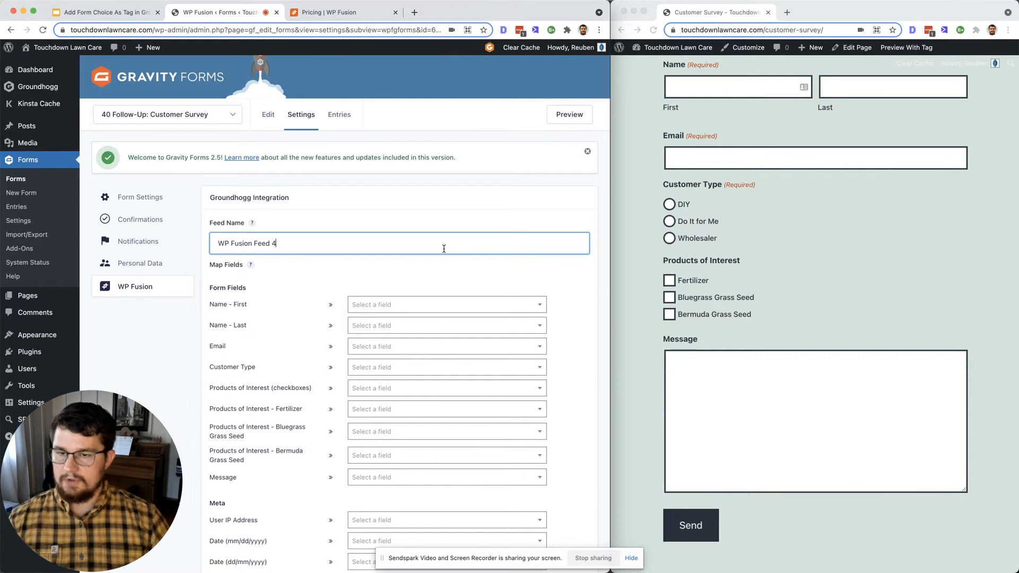
{"action": "type", "text": "for"}
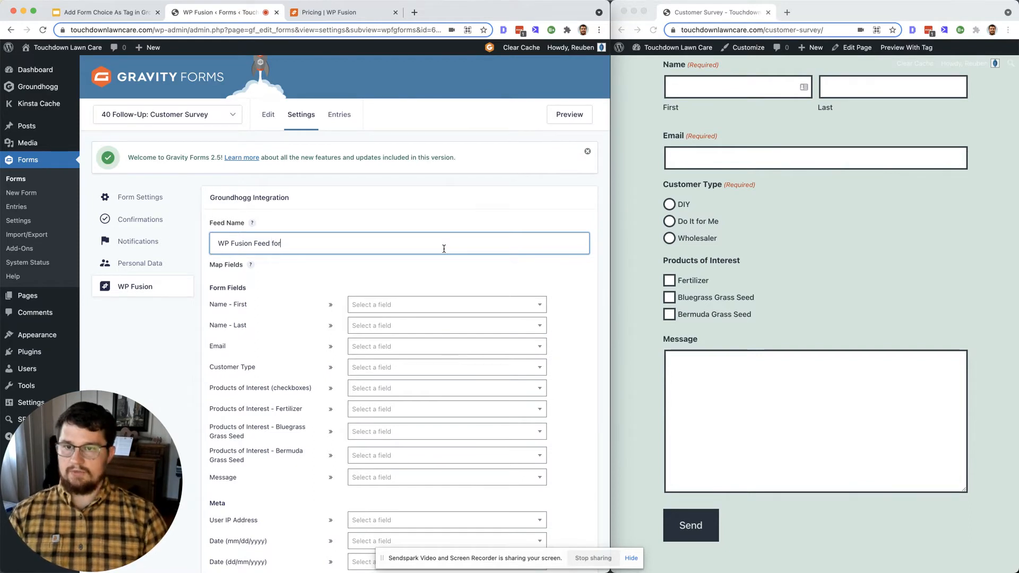
{"action": "type", "text": " Customer Type:"}
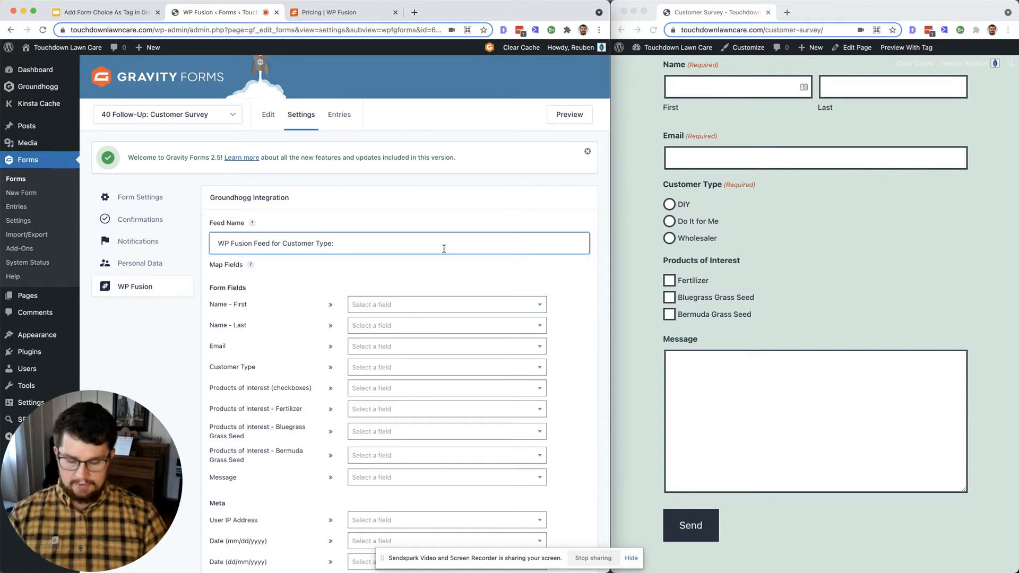
{"action": "type", "text": "DIY"}
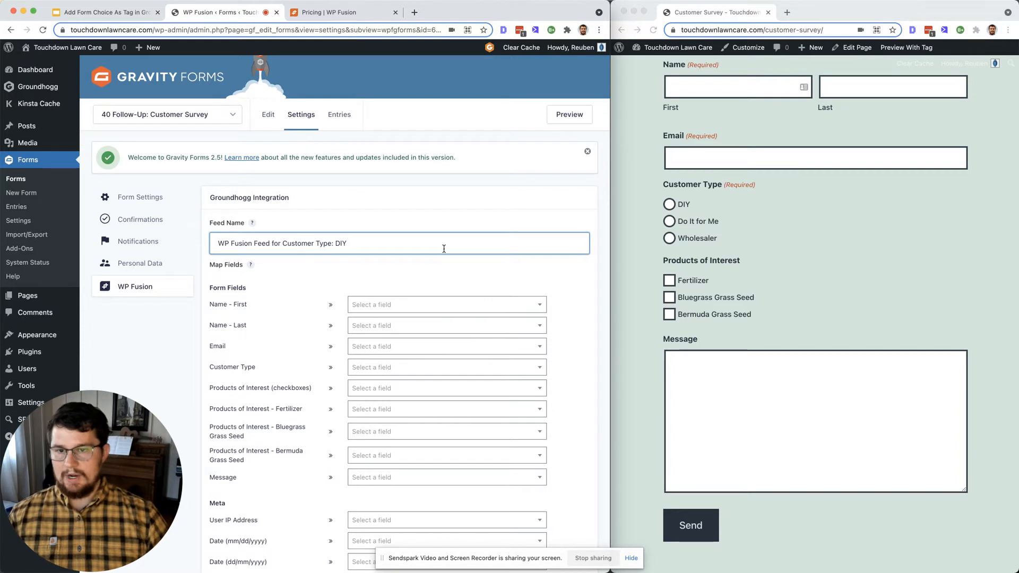
Step: Map the form's Name - First, Name - Last and Email fields to First Name, Last Name and Email
{"action": "scroll", "coordinate": [443, 248], "scroll_direction": "down", "scroll_amount": 1}
{"action": "scroll", "coordinate": [444, 249], "scroll_direction": "down", "scroll_amount": 1}
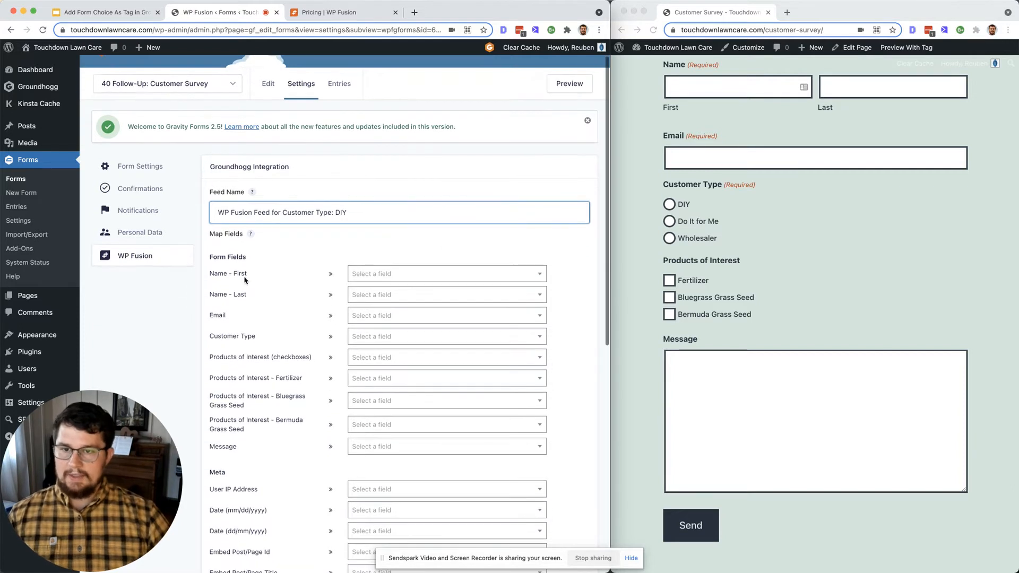
{"action": "left_click", "coordinate": [455, 276]}
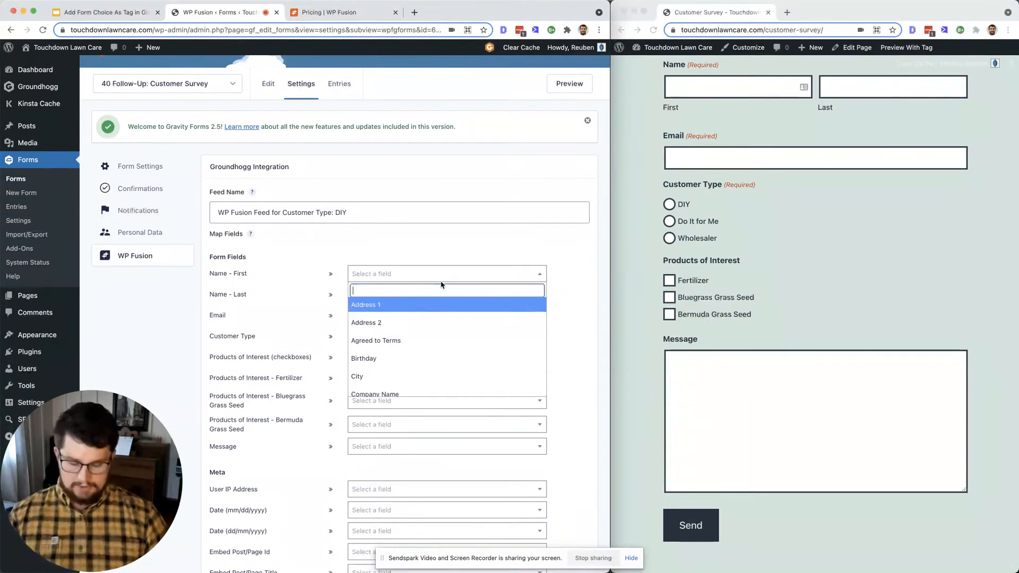
{"action": "type", "text": "fir"}
{"action": "left_click", "coordinate": [416, 306]}
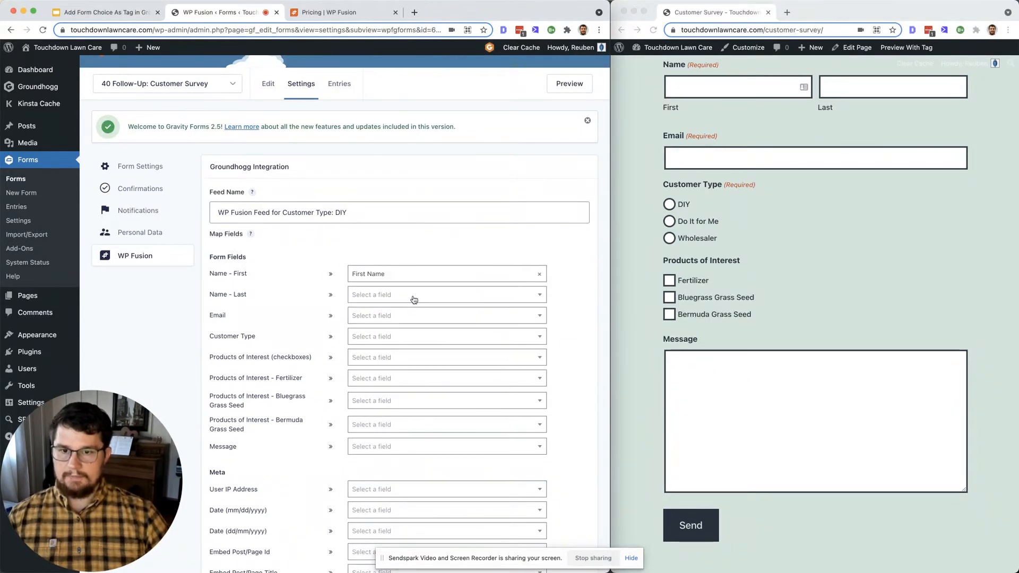
{"action": "left_click", "coordinate": [413, 296]}
{"action": "type", "text": "last"}
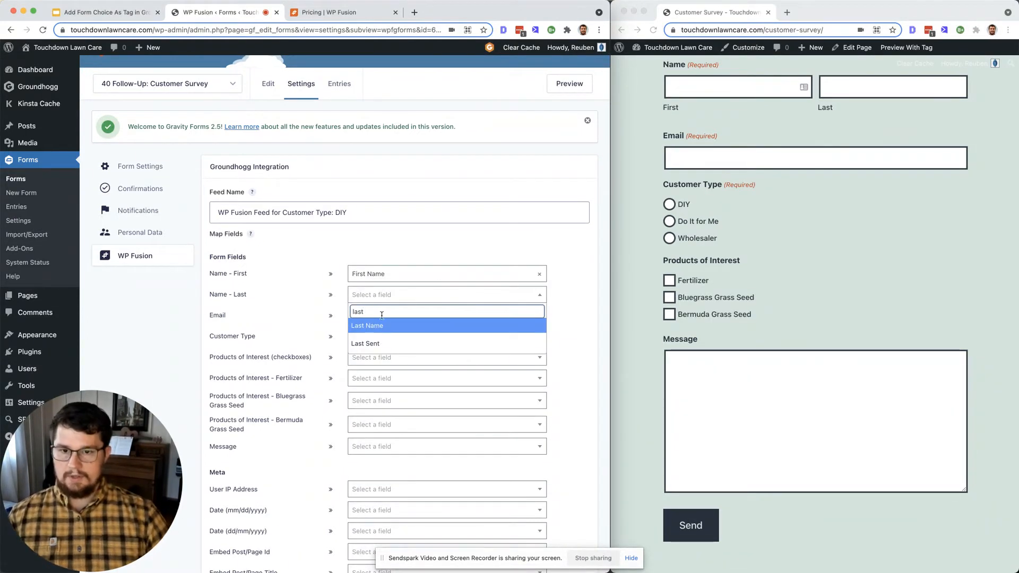
{"action": "left_click", "coordinate": [379, 327]}
{"action": "left_click", "coordinate": [399, 320]}
{"action": "type", "text": "emai"}
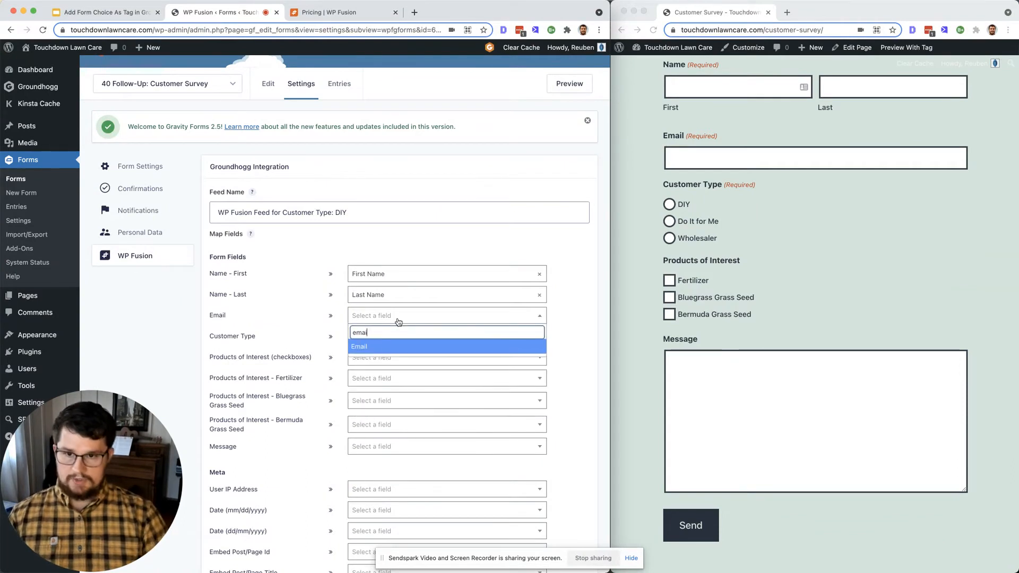
{"action": "left_click", "coordinate": [371, 348]}
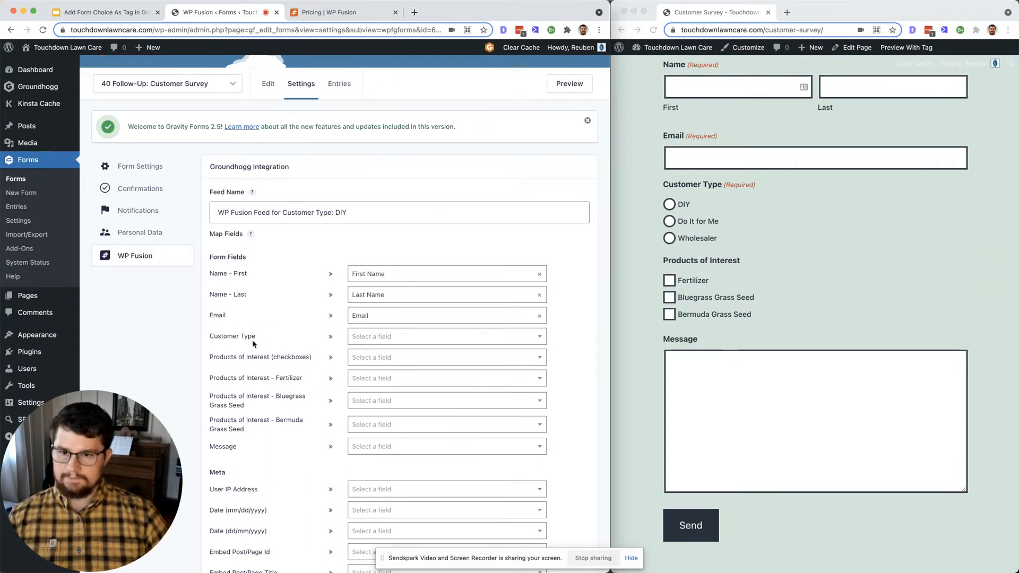
Step: Set the feed to apply the tag Profile [Customer Type: DIY]
{"action": "scroll", "coordinate": [255, 345], "scroll_direction": "down", "scroll_amount": 3}
{"action": "scroll", "coordinate": [253, 344], "scroll_direction": "down", "scroll_amount": 1}
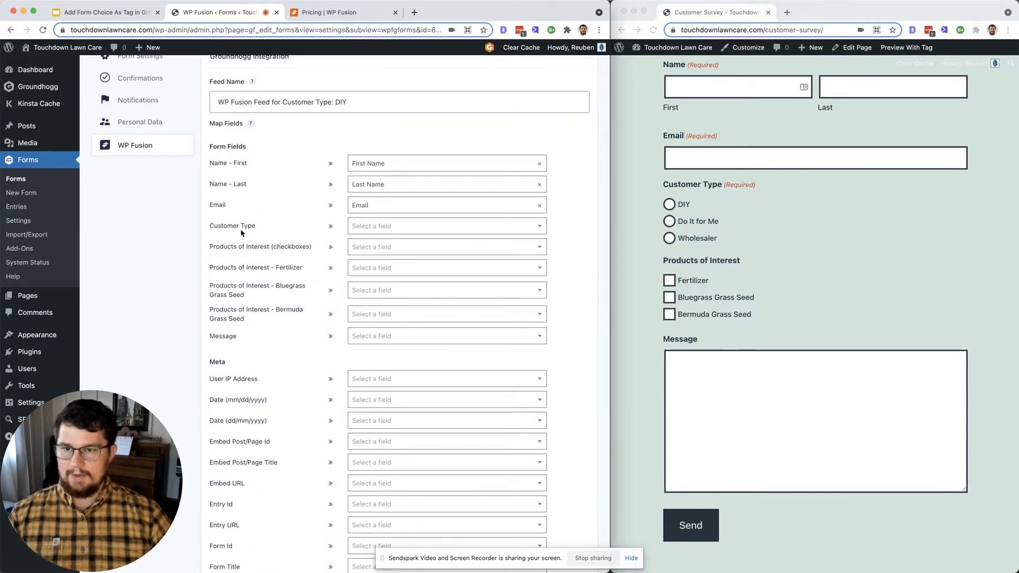
{"action": "scroll", "coordinate": [289, 251], "scroll_direction": "down", "scroll_amount": 10}
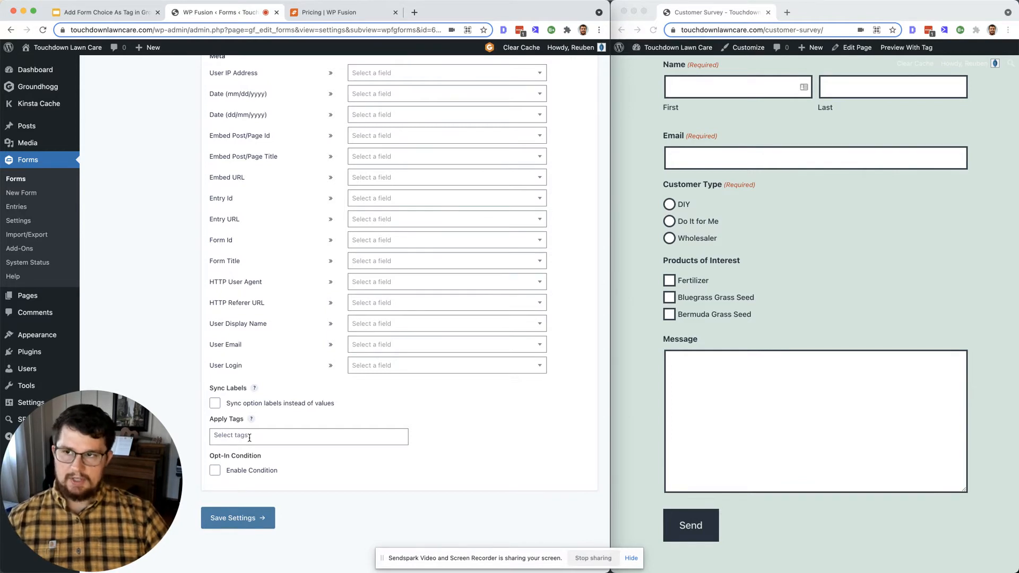
{"action": "left_click", "coordinate": [249, 437]}
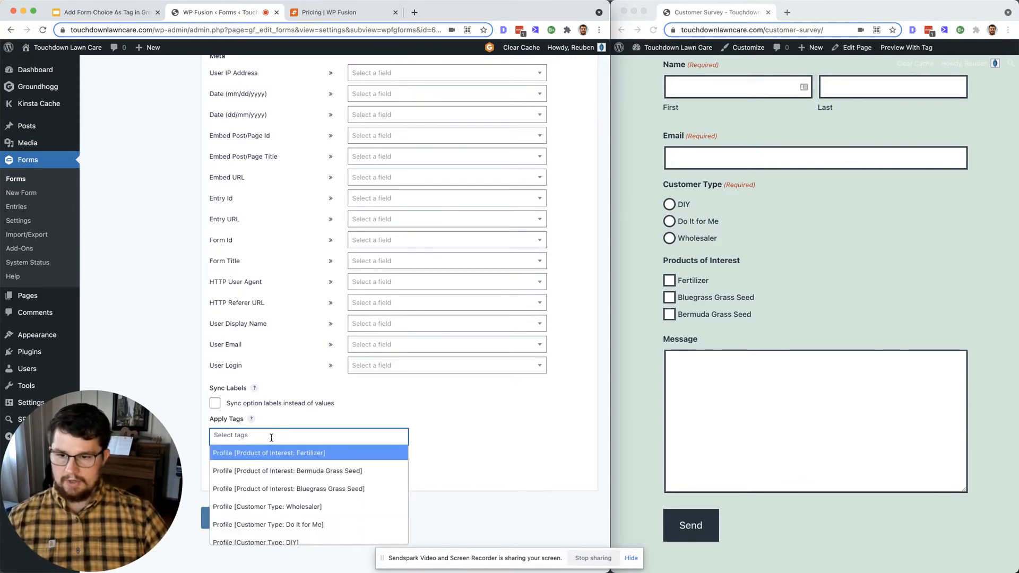
{"action": "type", "text": "diy"}
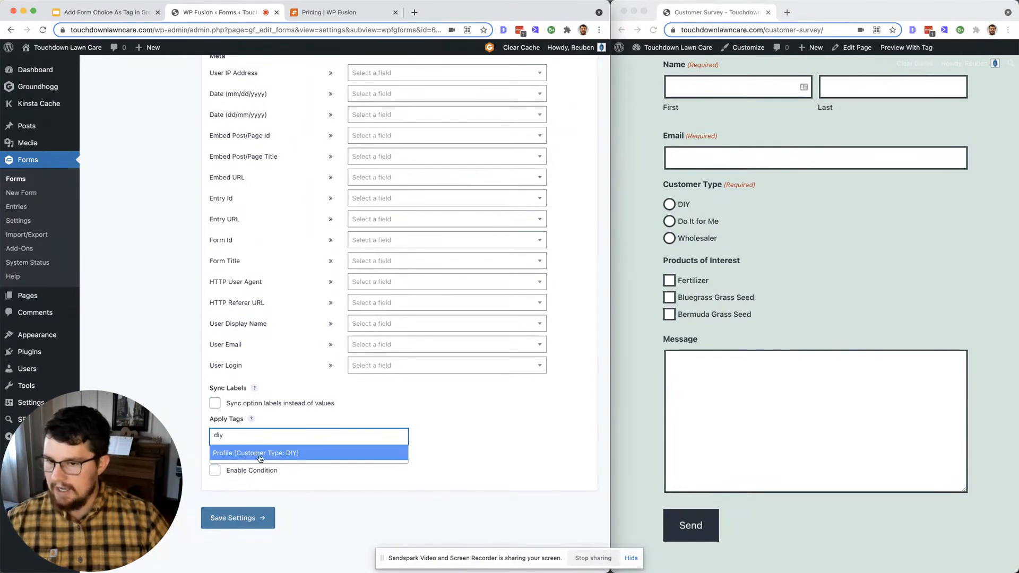
{"action": "left_click", "coordinate": [311, 455]}
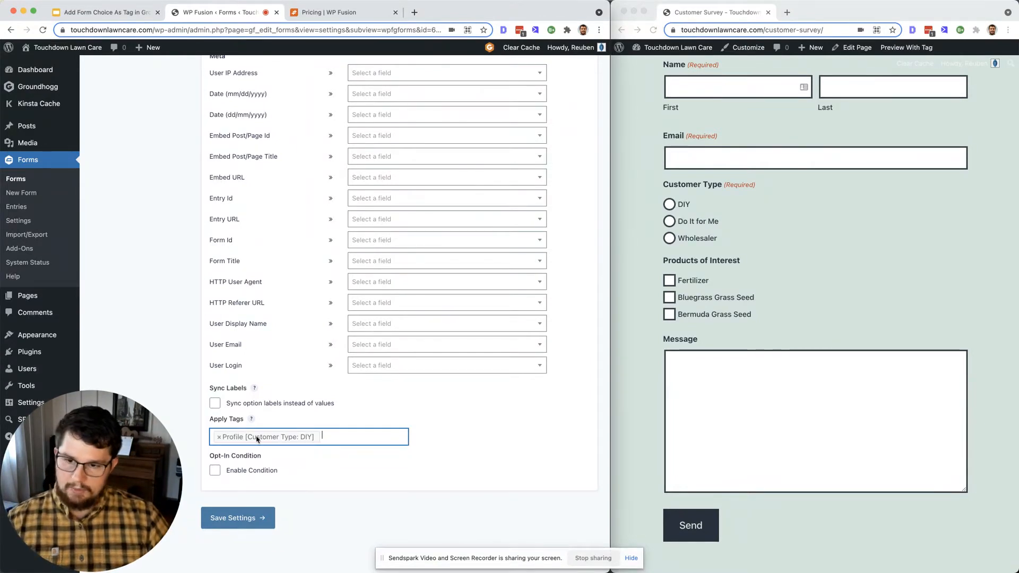
Step: Enable the opt-in condition so the feed is processed only if Customer Type is DIY
{"action": "left_click", "coordinate": [236, 474]}
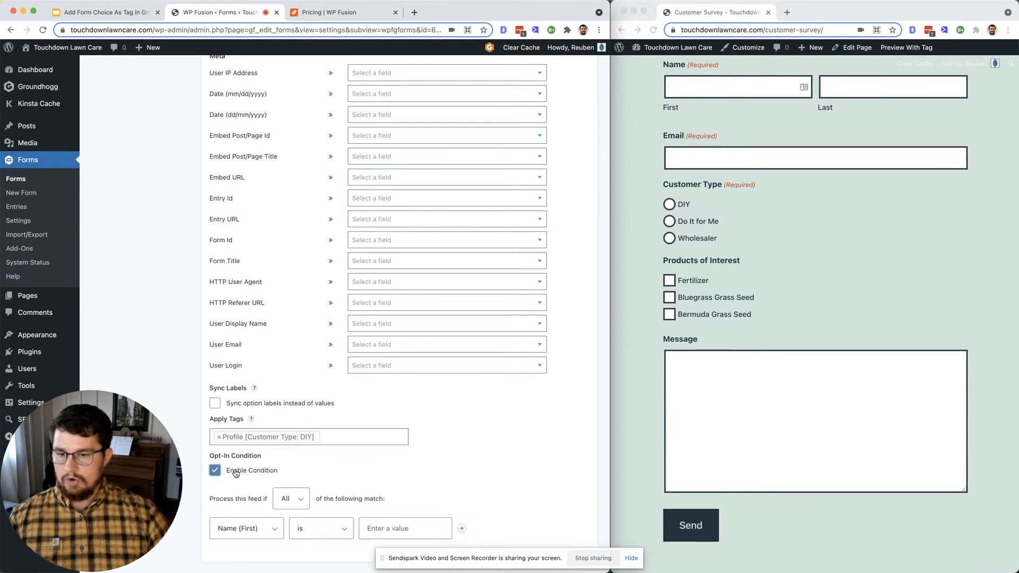
{"action": "left_click", "coordinate": [262, 531]}
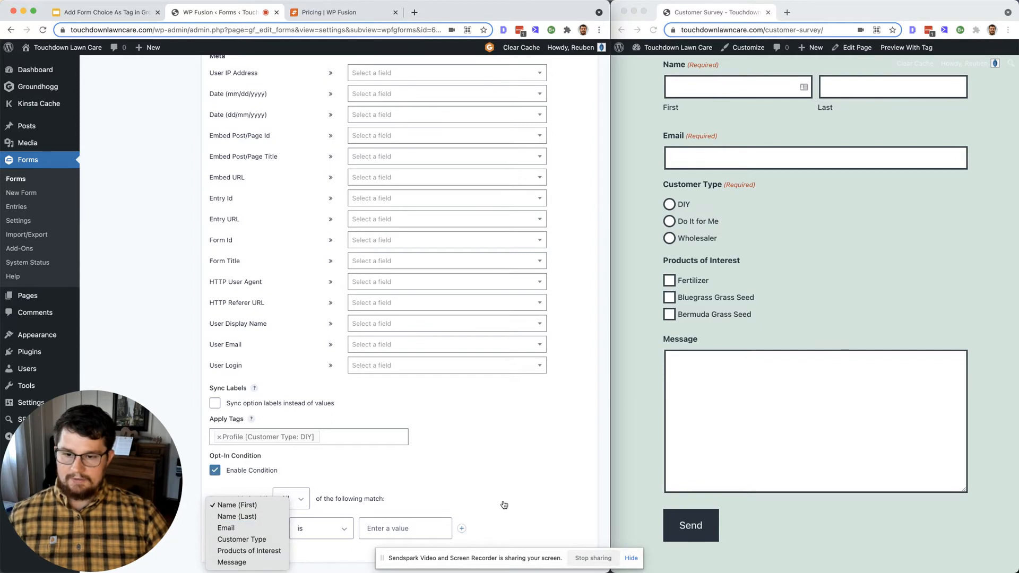
{"action": "left_click", "coordinate": [255, 540]}
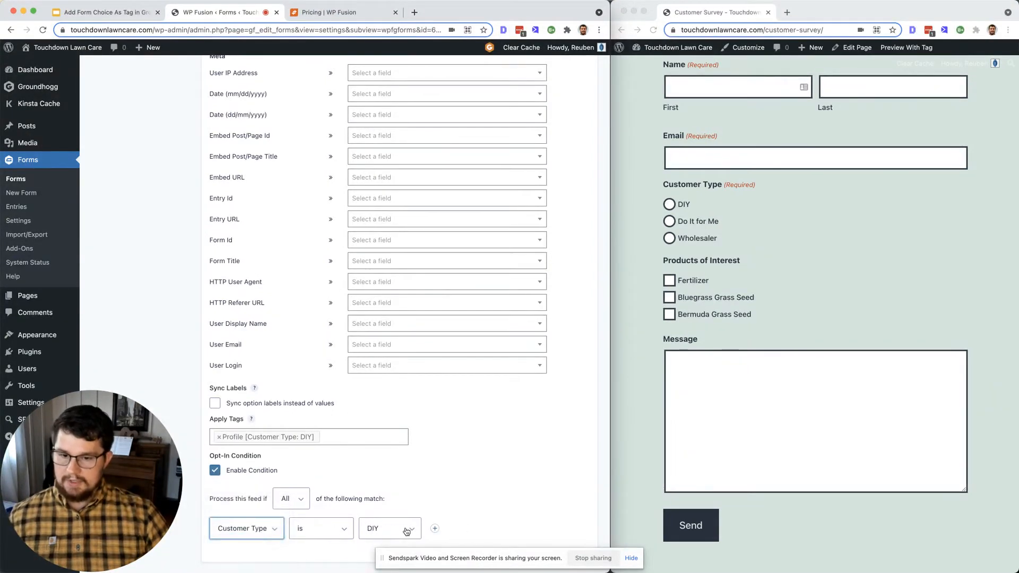
Step: Save the feed settings and go back to the form's list of WP Fusion feeds
{"action": "scroll", "coordinate": [415, 531], "scroll_direction": "down", "scroll_amount": 3}
{"action": "left_click_drag", "start_coordinate": [538, 558], "coordinate": [881, 561]}
{"action": "left_click", "coordinate": [228, 519]}
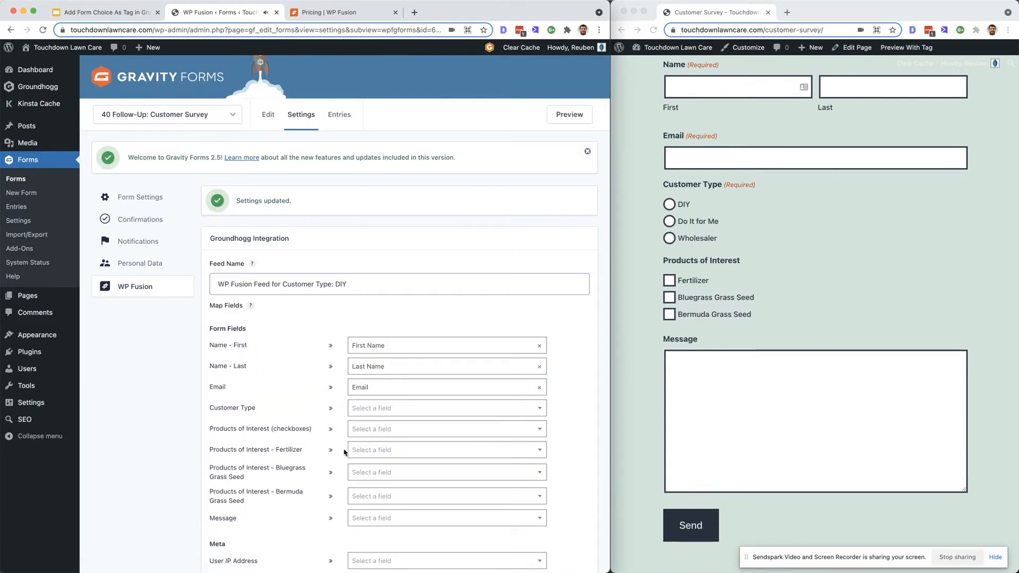
{"action": "left_click", "coordinate": [144, 288]}
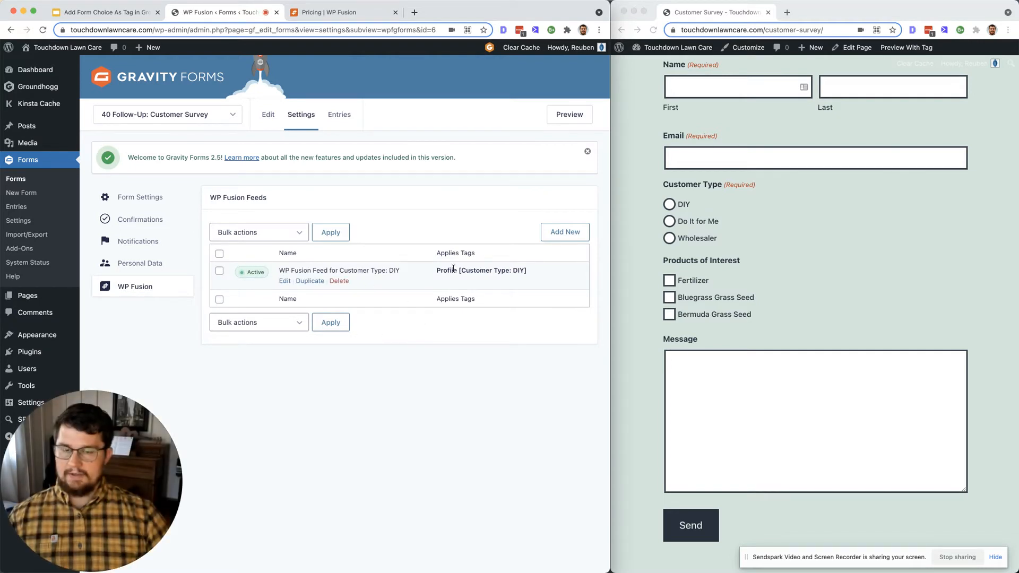
Step: Duplicate the Customer Type: DIY feed and rename the copy "WP Fusion Feed for Customer Type: Do It for Me"
{"action": "mouse_move", "coordinate": [332, 285]}
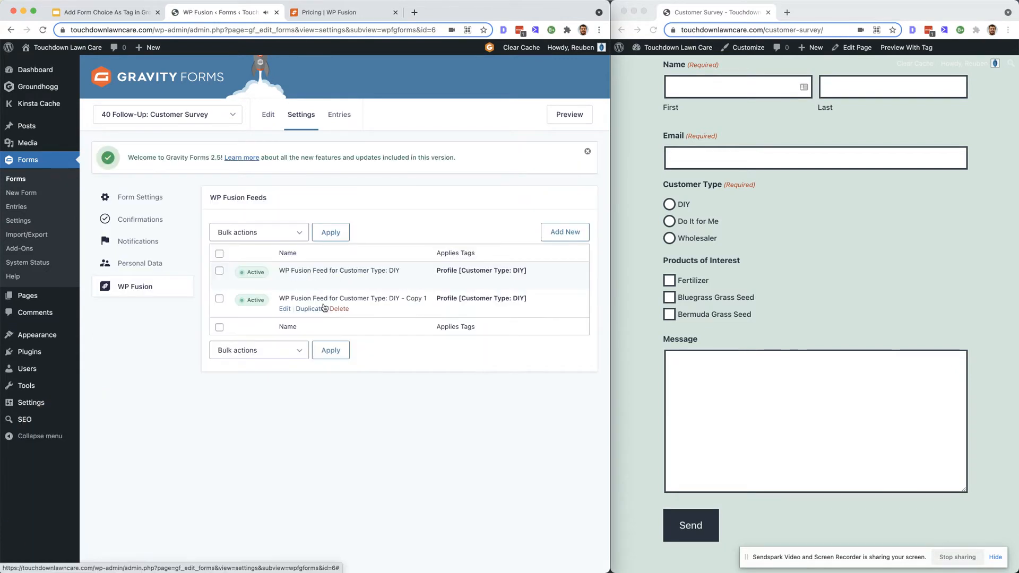
{"action": "left_click", "coordinate": [286, 309]}
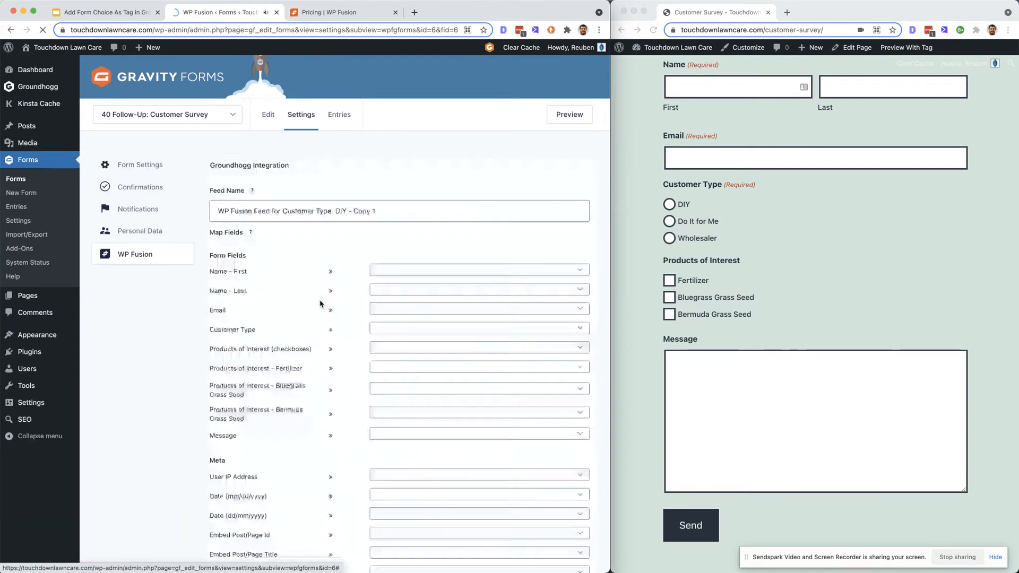
{"action": "left_click", "coordinate": [393, 244]}
{"action": "key", "text": "BackSpace"}
{"action": "key", "text": "BackSpace"}
{"action": "key", "text": "BackSpace"}
{"action": "key", "text": "BackSpace"}
{"action": "key", "text": "BackSpace"}
{"action": "key", "text": "BackSpace"}
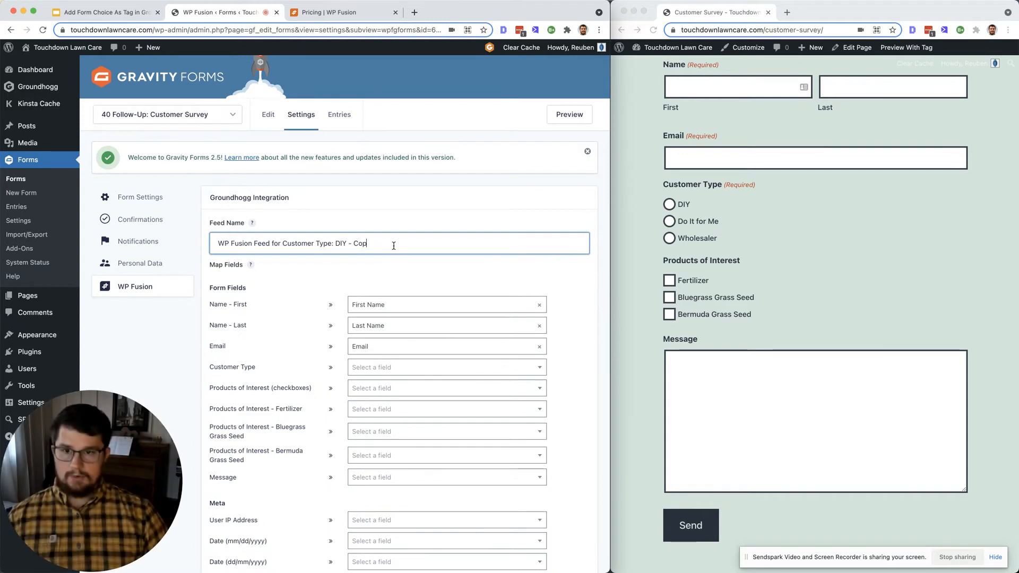
{"action": "type", "text": "Do It"}
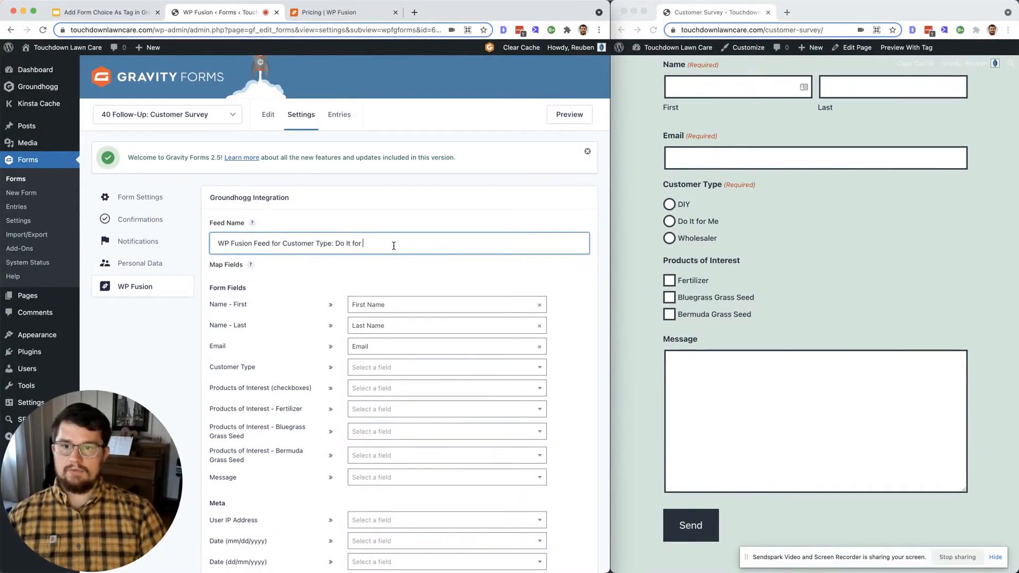
{"action": "left_click", "coordinate": [278, 289]}
Step: Replace the DIY tag applied by this feed with Profile [Customer Type: Do It for Me]
{"action": "scroll", "coordinate": [279, 319], "scroll_direction": "down", "scroll_amount": 10}
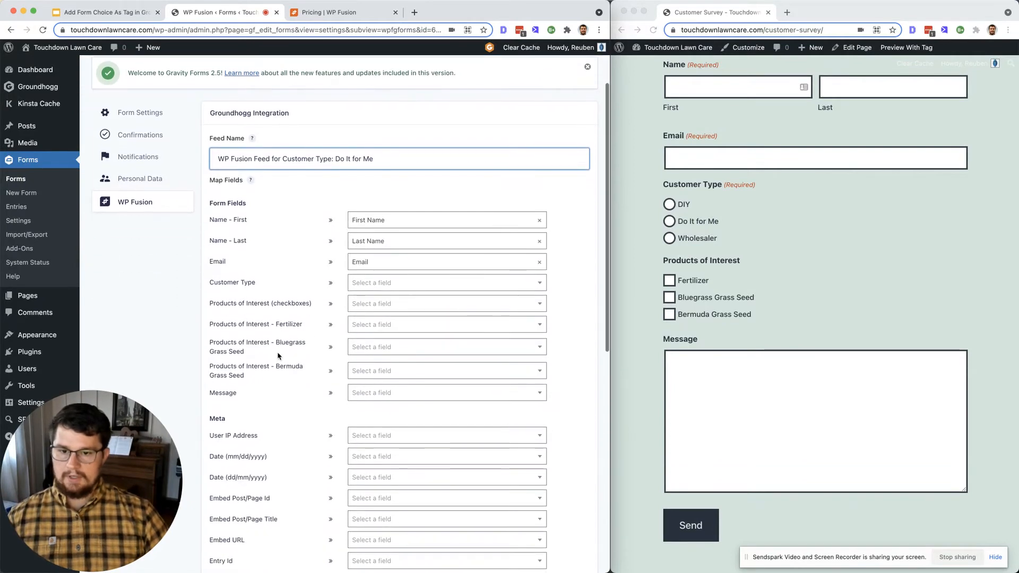
{"action": "scroll", "coordinate": [278, 356], "scroll_direction": "down", "scroll_amount": 3}
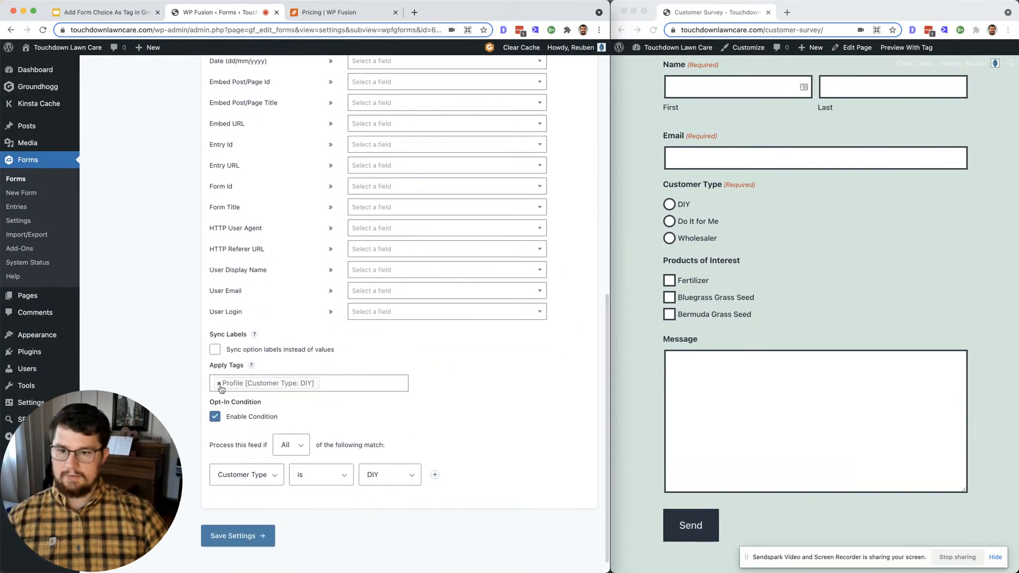
{"action": "left_click", "coordinate": [219, 383]}
{"action": "type", "text": "do it"}
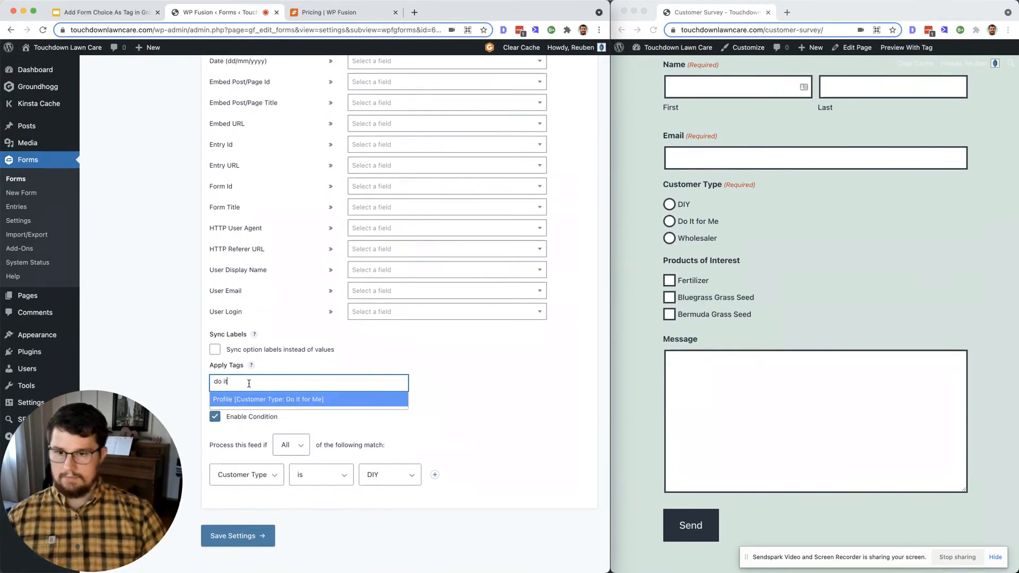
{"action": "left_click", "coordinate": [252, 400]}
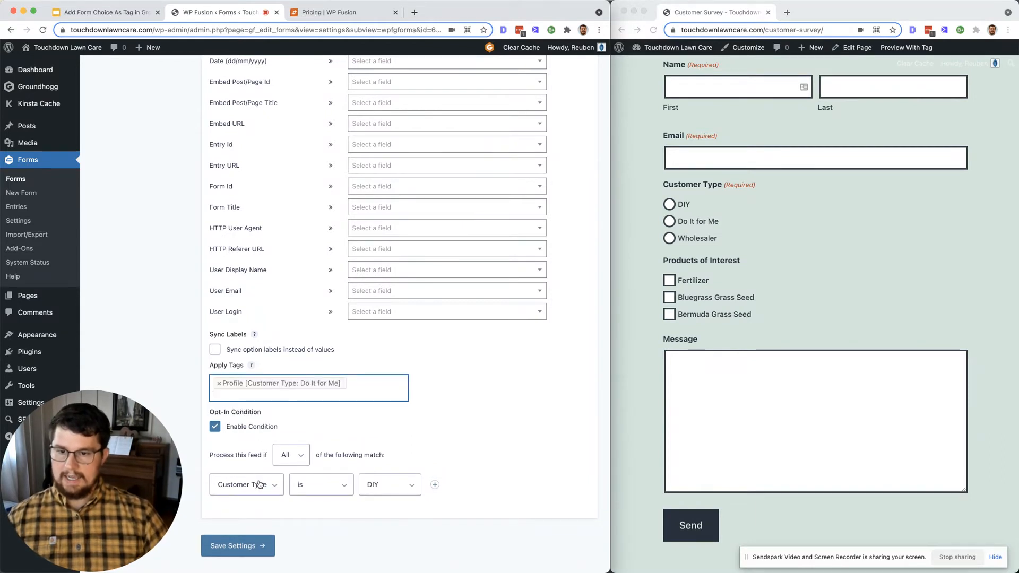
Step: Set the opt-in condition to Customer Type is Do It for Me and save the feed, returning to the feed list
{"action": "left_click", "coordinate": [379, 486]}
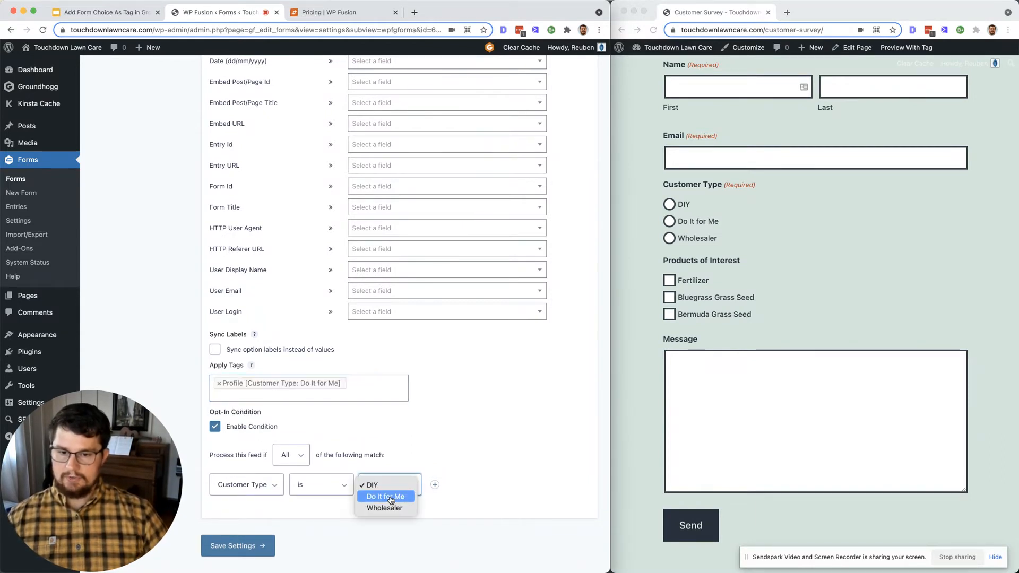
{"action": "left_click", "coordinate": [379, 496]}
{"action": "left_click", "coordinate": [266, 542]}
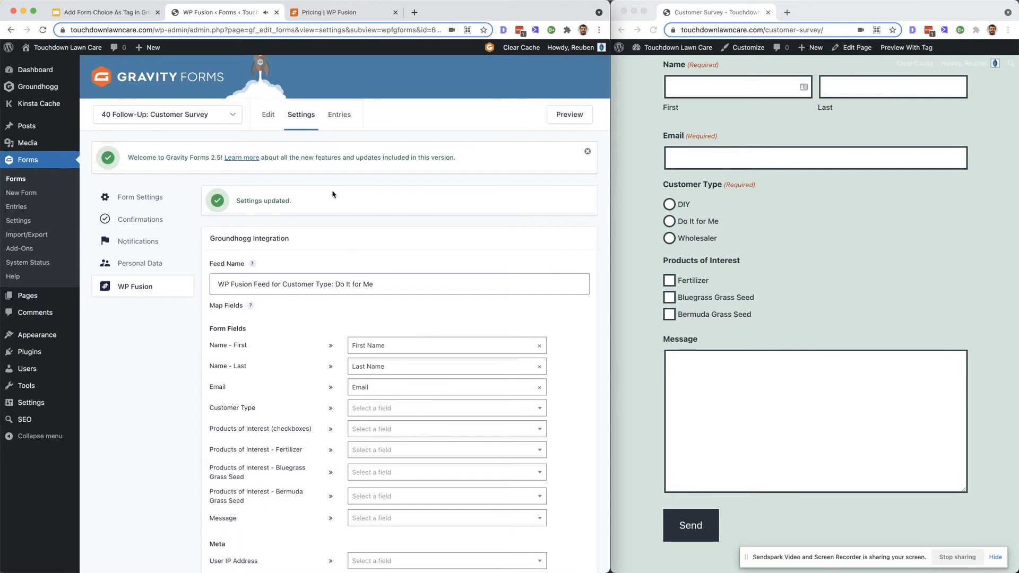
{"action": "left_click", "coordinate": [121, 291]}
Step: Duplicate the Do It for Me feed and rename the copy "WP Fusion Feed for Customer Type: Wholesaler"
{"action": "left_click", "coordinate": [311, 312]}
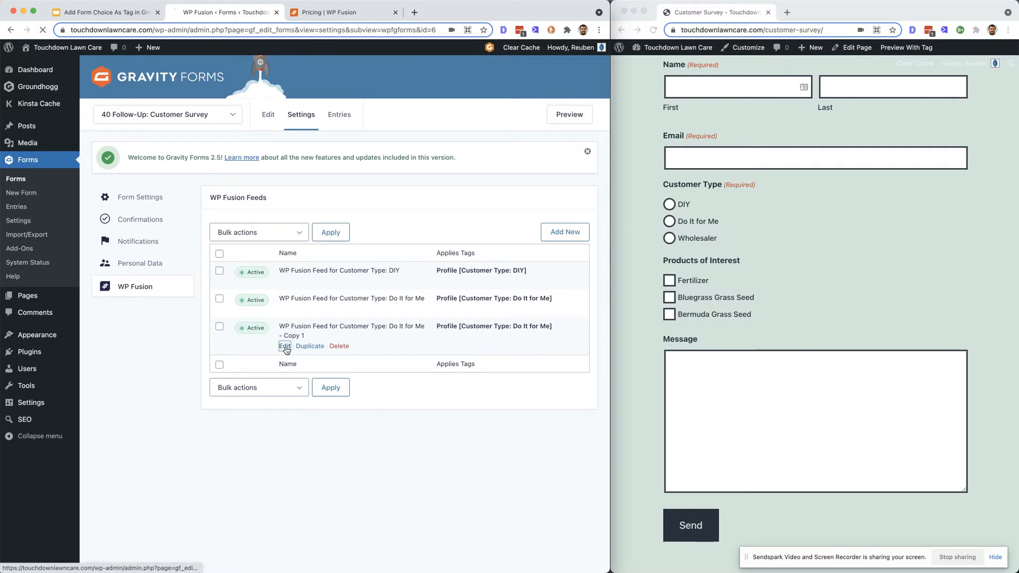
{"action": "left_click", "coordinate": [287, 348]}
{"action": "scroll", "coordinate": [285, 351], "scroll_direction": "down", "scroll_amount": 7}
{"action": "scroll", "coordinate": [286, 350], "scroll_direction": "up", "scroll_amount": 7}
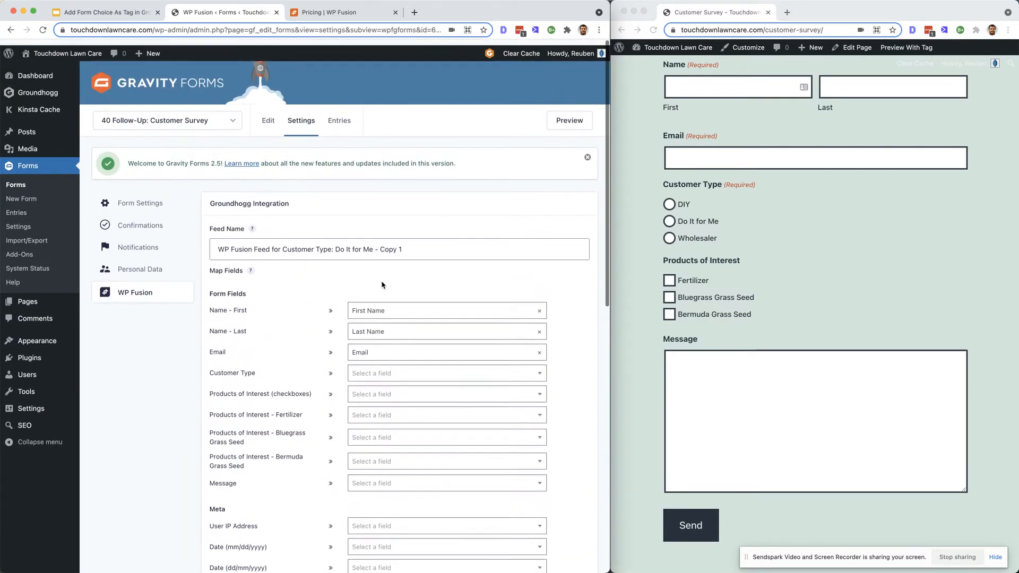
{"action": "left_click", "coordinate": [433, 245]}
{"action": "key", "text": "BackSpace"}
{"action": "key", "text": "BackSpace"}
{"action": "key", "text": "BackSpace"}
{"action": "key", "text": "BackSpace"}
{"action": "key", "text": "BackSpace"}
{"action": "key", "text": "BackSpace"}
{"action": "type", "text": "Wholesaler"}
Step: Replace the Do It for Me tag in the feed with Profile [Customer Type: Wholesaler]
{"action": "scroll", "coordinate": [382, 286], "scroll_direction": "down", "scroll_amount": 15}
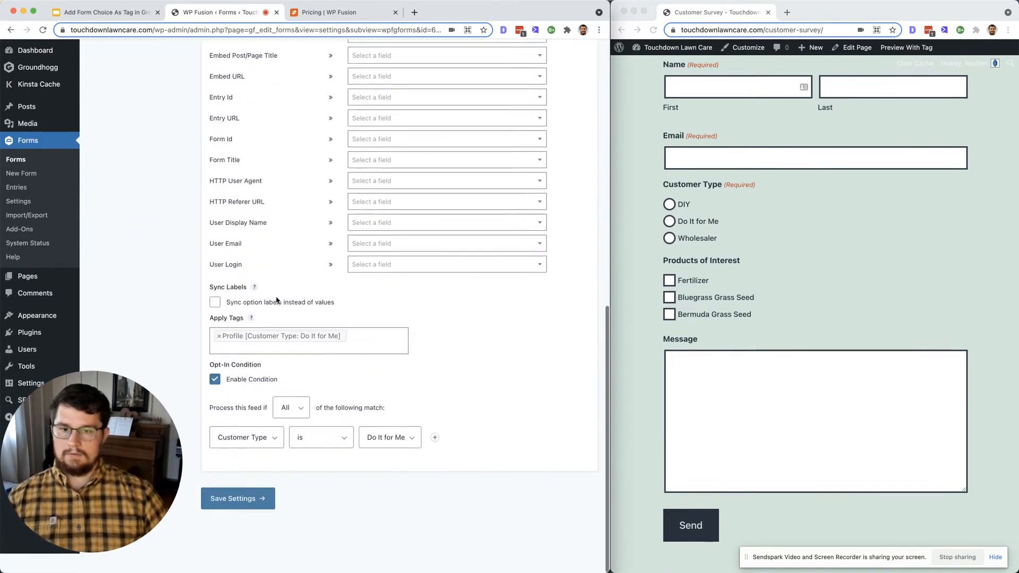
{"action": "left_click", "coordinate": [219, 356]}
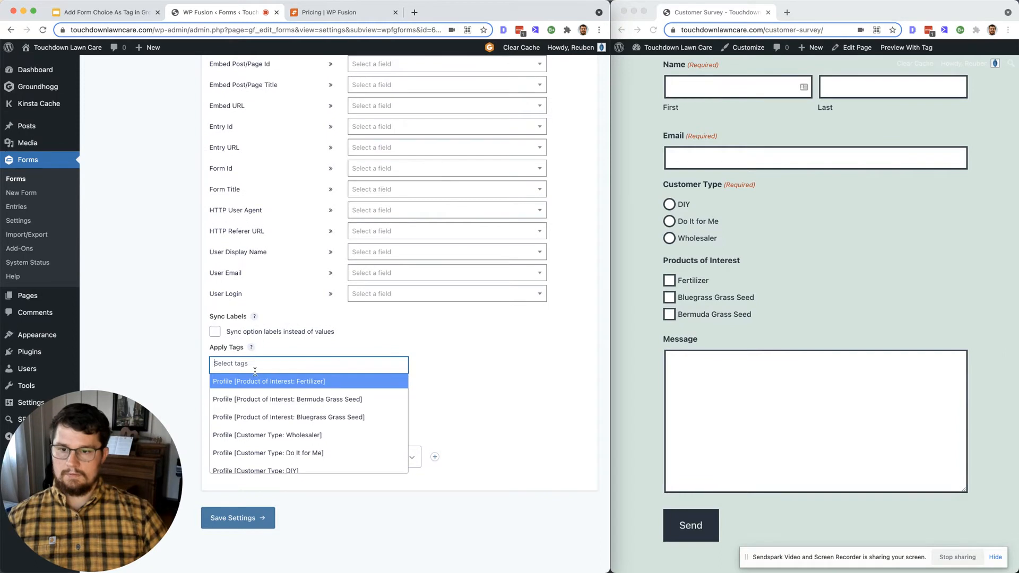
{"action": "type", "text": "whol"}
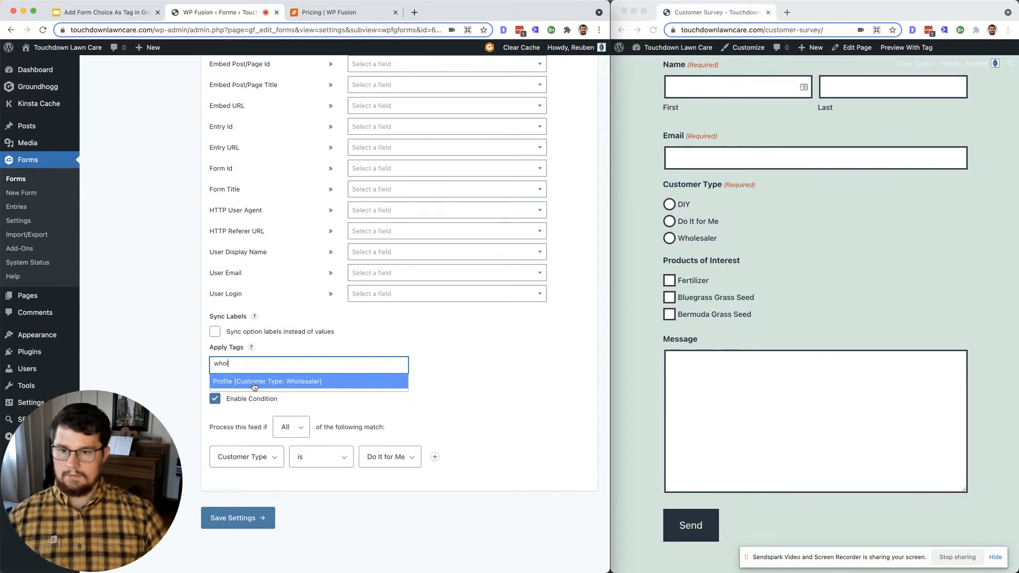
{"action": "left_click", "coordinate": [254, 382]}
Step: Set the opt-in condition to Customer Type is Wholesaler and save the feed, returning to the feed list
{"action": "left_click", "coordinate": [390, 467]}
{"action": "left_click", "coordinate": [390, 480]}
{"action": "left_click", "coordinate": [238, 528]}
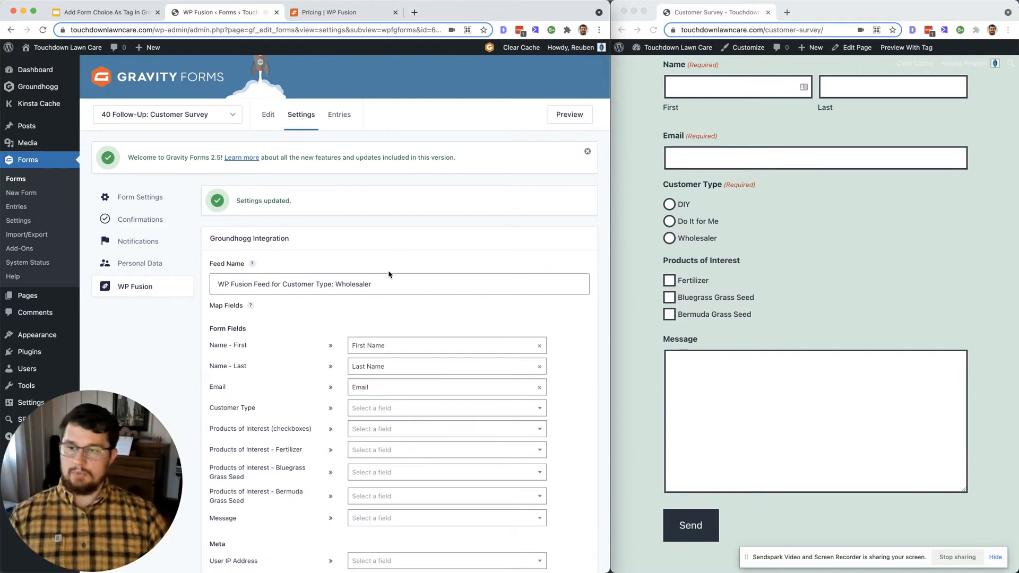
{"action": "left_click", "coordinate": [139, 283]}
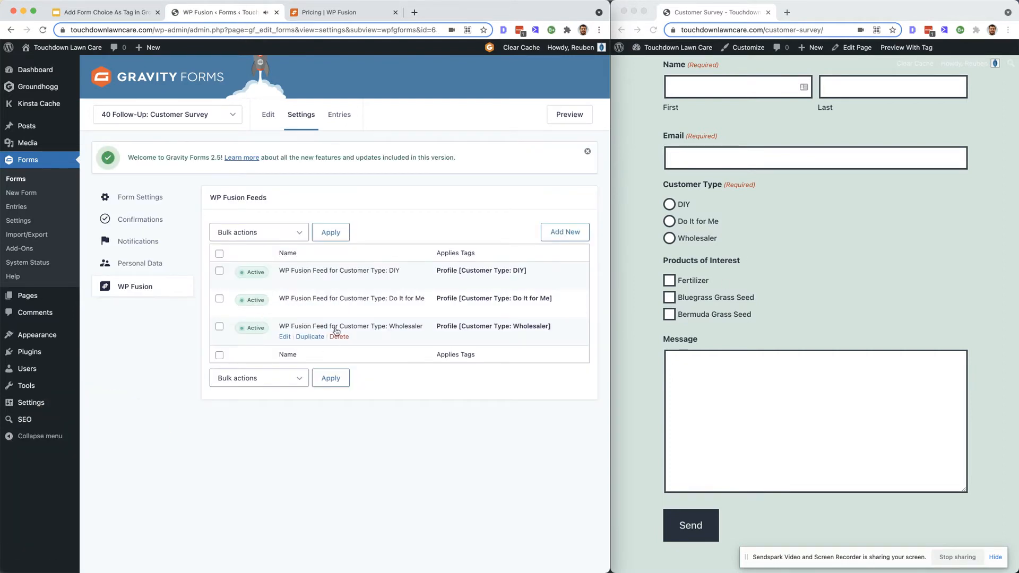
Step: Duplicate the Wholesaler feed and rename the copy "WP Fusion Feed for Products of Interest: Fertilizer"
{"action": "left_click", "coordinate": [310, 337]}
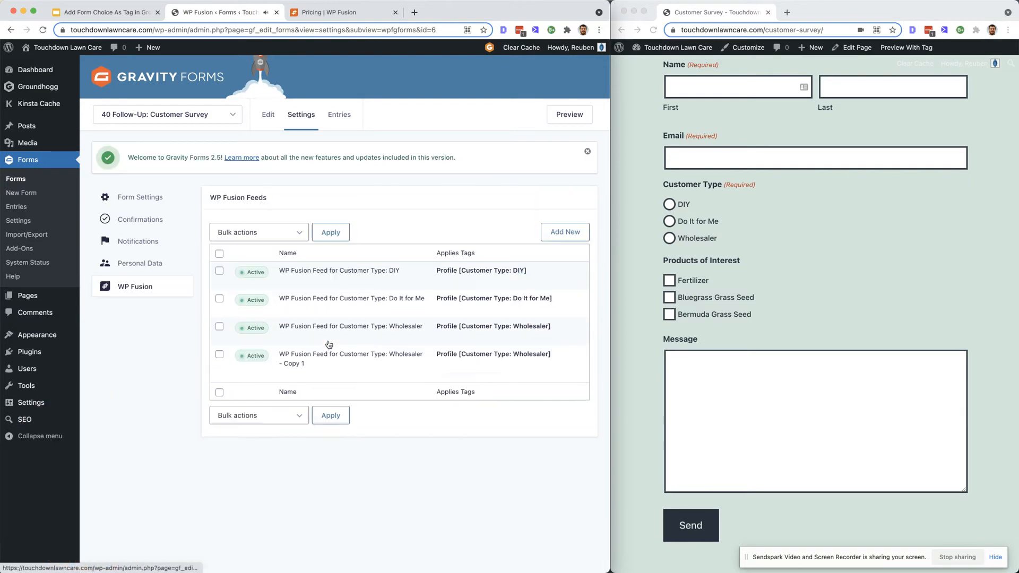
{"action": "left_click", "coordinate": [284, 374]}
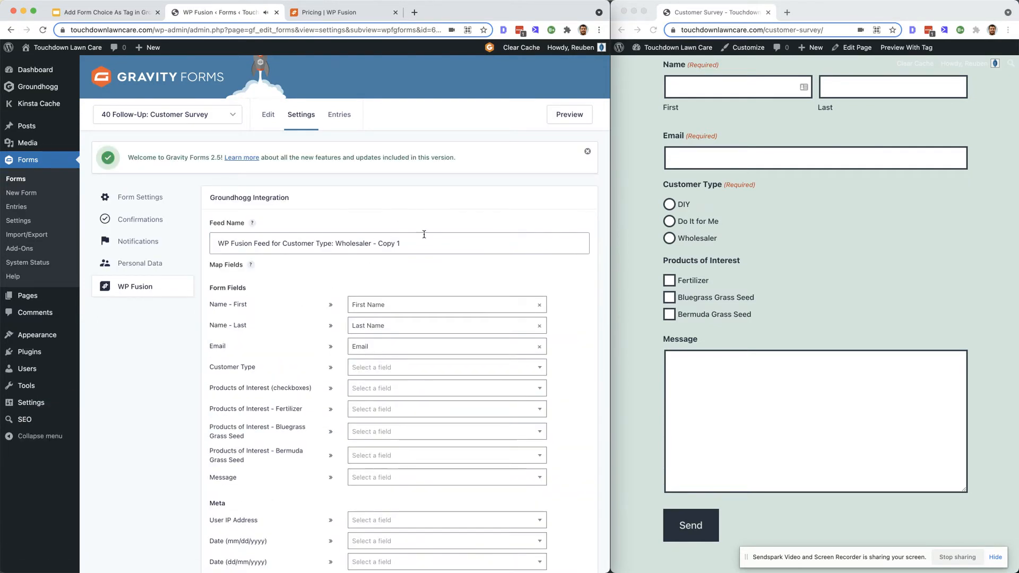
{"action": "left_click", "coordinate": [424, 235]}
{"action": "key", "text": "BackSpace"}
{"action": "key", "text": "BackSpace"}
{"action": "key", "text": "BackSpace"}
{"action": "key", "text": "BackSpace"}
{"action": "key", "text": "BackSpace"}
{"action": "key", "text": "BackSpace"}
{"action": "key", "text": "BackSpace"}
{"action": "key", "text": "BackSpace"}
{"action": "key", "text": "BackSpace"}
{"action": "key", "text": "BackSpace"}
{"action": "key", "text": "BackSpace"}
{"action": "key", "text": "BackSpace"}
{"action": "key", "text": "BackSpace"}
{"action": "key", "text": "BackSpace"}
{"action": "key", "text": "BackSpace"}
{"action": "key", "text": "BackSpace"}
{"action": "key", "text": "BackSpace"}
{"action": "key", "text": "BackSpace"}
{"action": "key", "text": "BackSpace"}
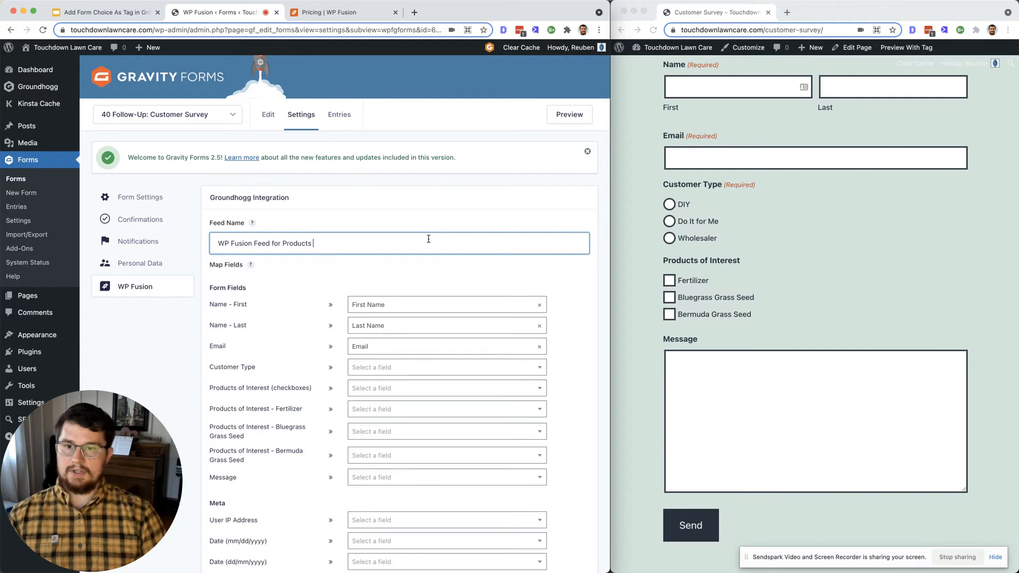
{"action": "type", "text": "Products of Interes"}
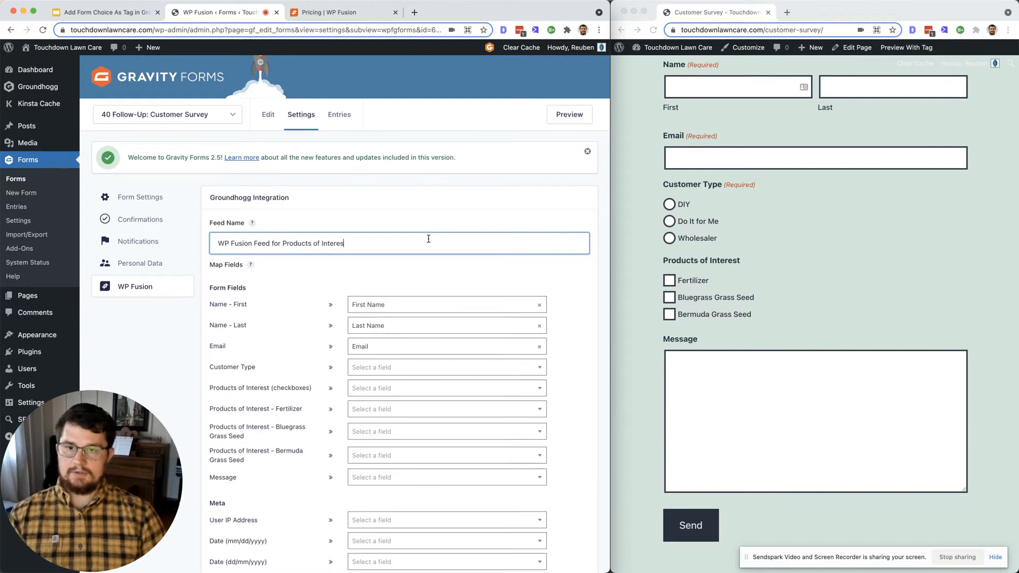
{"action": "type", "text": "t: Fertilizer"}
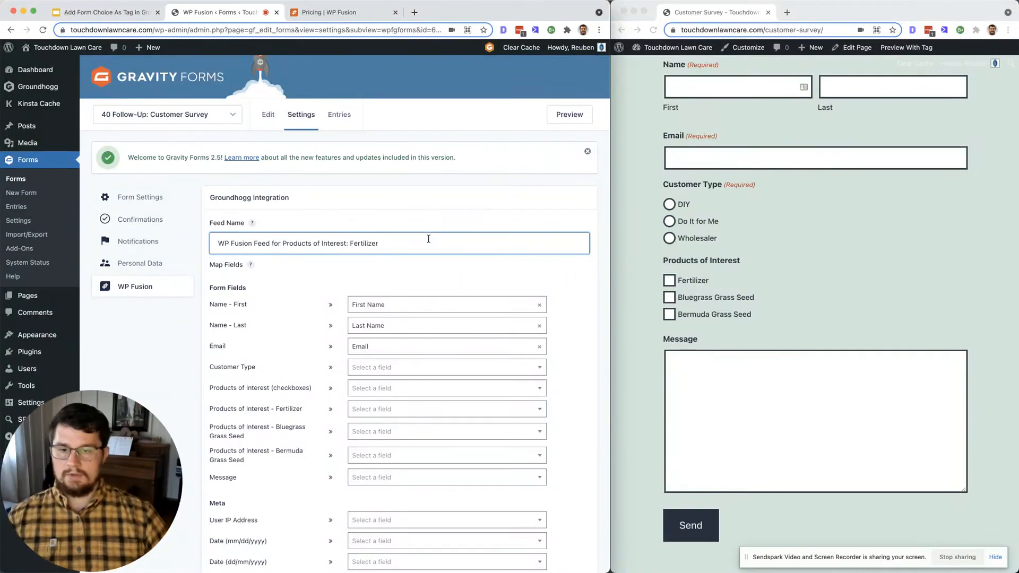
Step: Replace the Wholesaler tag in the feed with Profile [Product of Interest: Fertilizer]
{"action": "scroll", "coordinate": [373, 314], "scroll_direction": "down", "scroll_amount": 10}
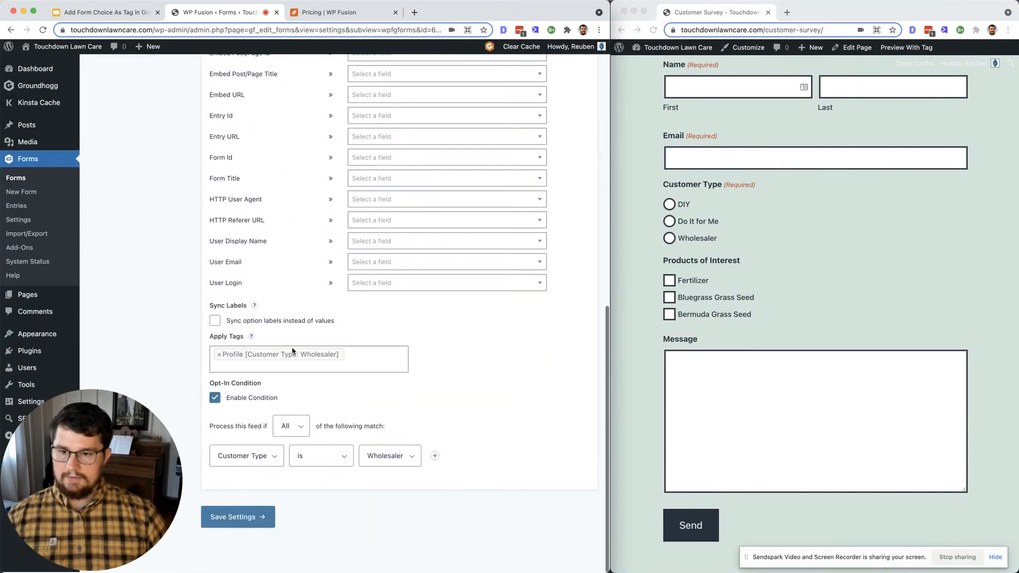
{"action": "left_click", "coordinate": [219, 357]}
{"action": "type", "text": "fert"}
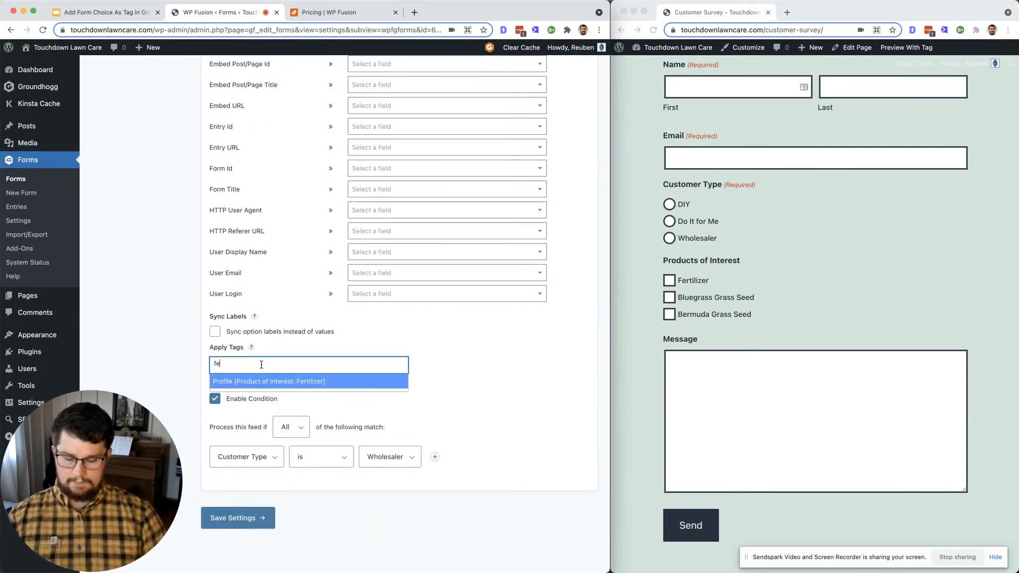
{"action": "left_click", "coordinate": [260, 382]}
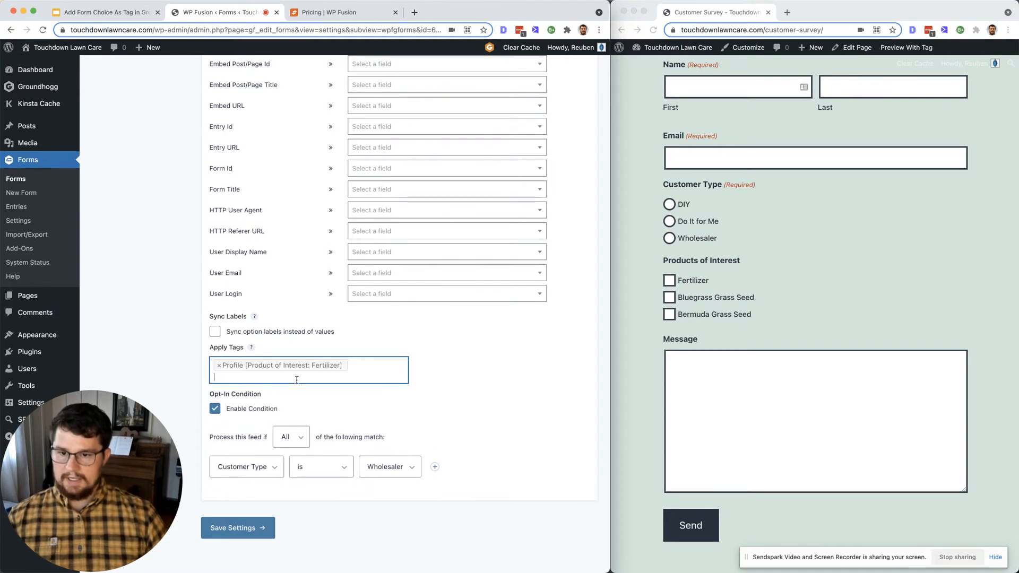
Step: Set the opt-in condition to Products of Interest is Fertilizer and save the feed, returning to the feed list
{"action": "left_click", "coordinate": [271, 470]}
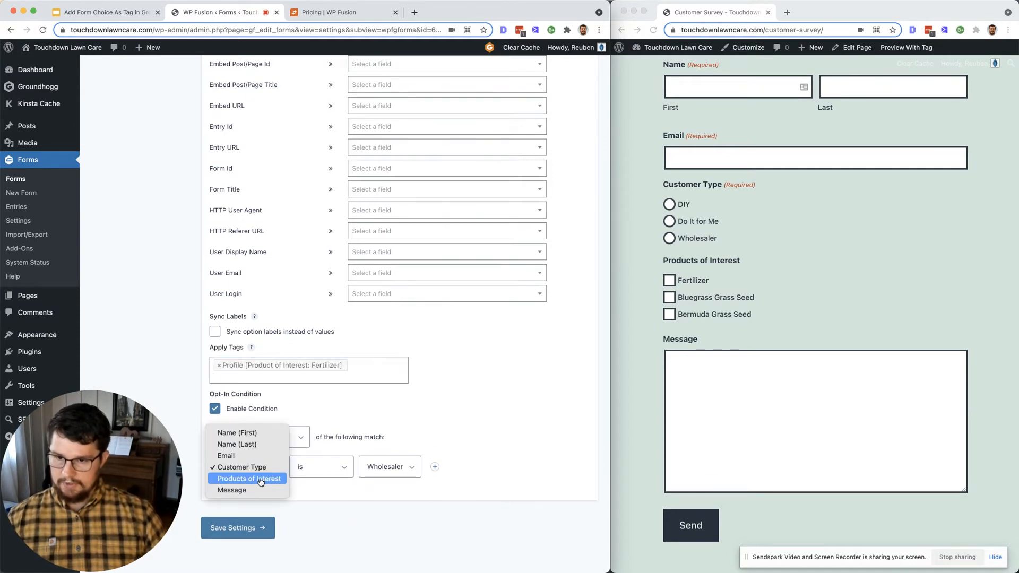
{"action": "left_click", "coordinate": [261, 479]}
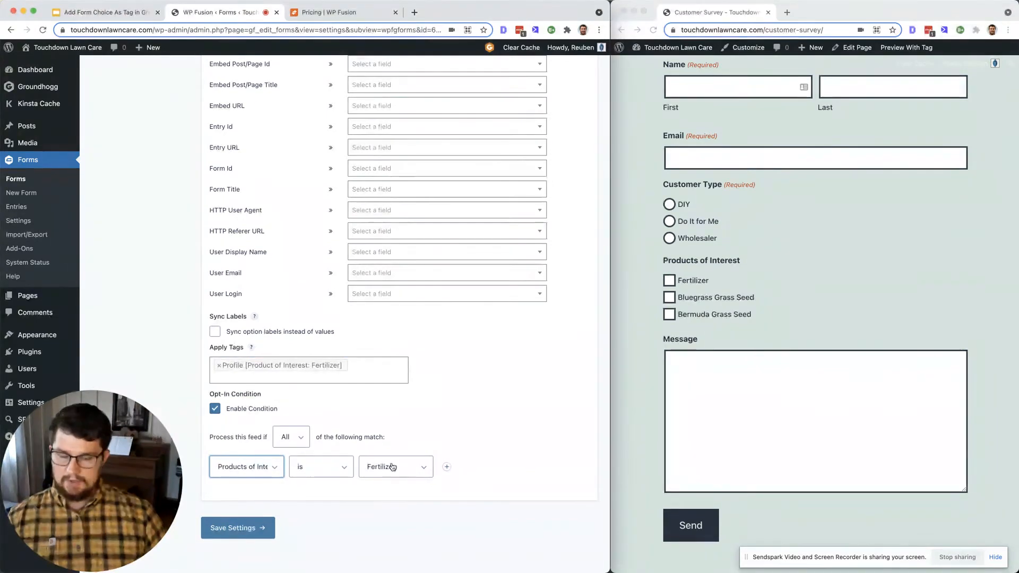
{"action": "left_click", "coordinate": [237, 530]}
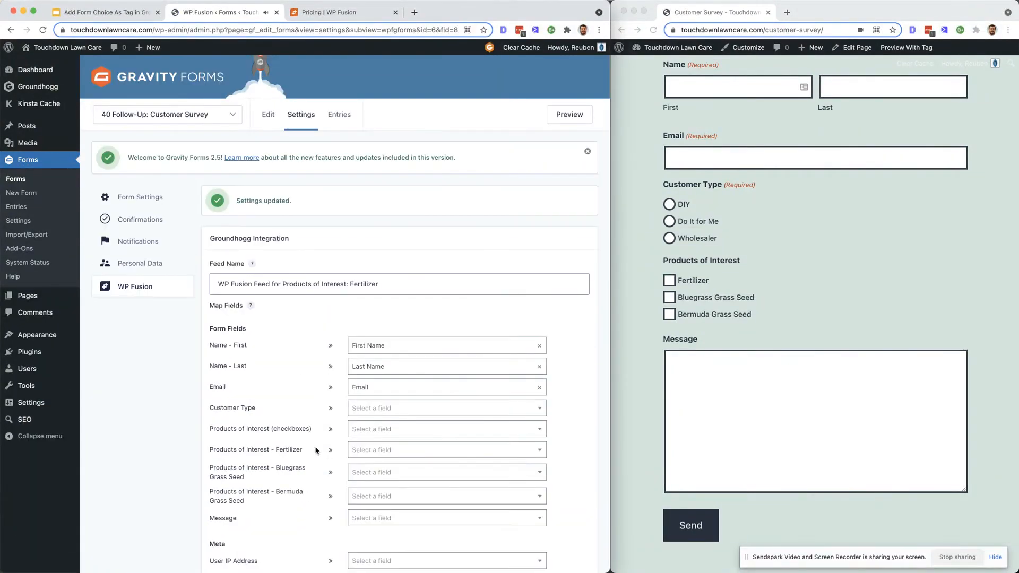
{"action": "scroll", "coordinate": [333, 369], "scroll_direction": "down", "scroll_amount": 10}
{"action": "scroll", "coordinate": [333, 369], "scroll_direction": "up", "scroll_amount": 4}
{"action": "scroll", "coordinate": [333, 369], "scroll_direction": "up", "scroll_amount": 8}
{"action": "left_click", "coordinate": [135, 225]}
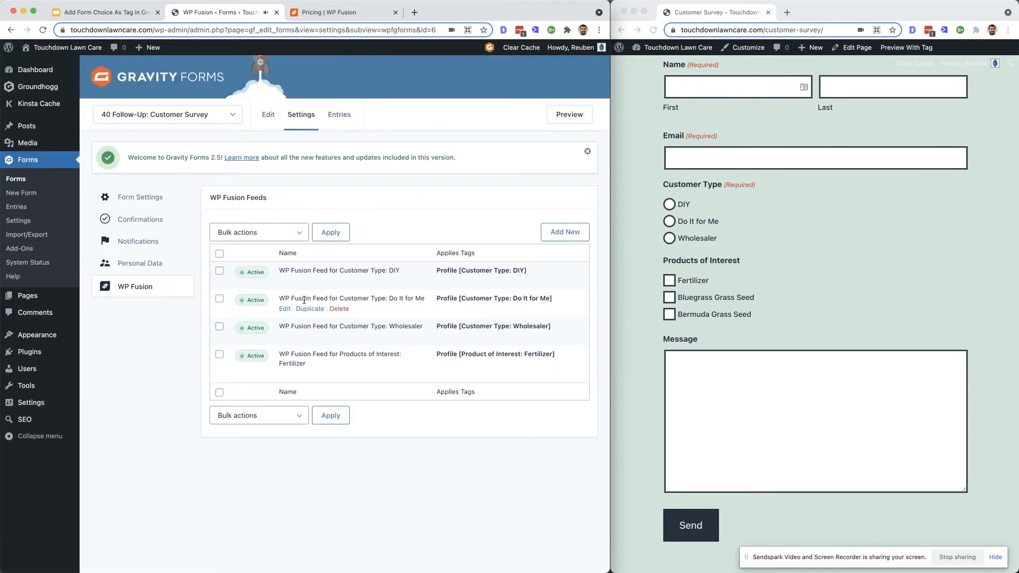
Step: Duplicate the Fertilizer feed and rename the copy "WP Fusion Feed for Products of Interest: Bluegrass Grass Seed"
{"action": "left_click", "coordinate": [302, 375]}
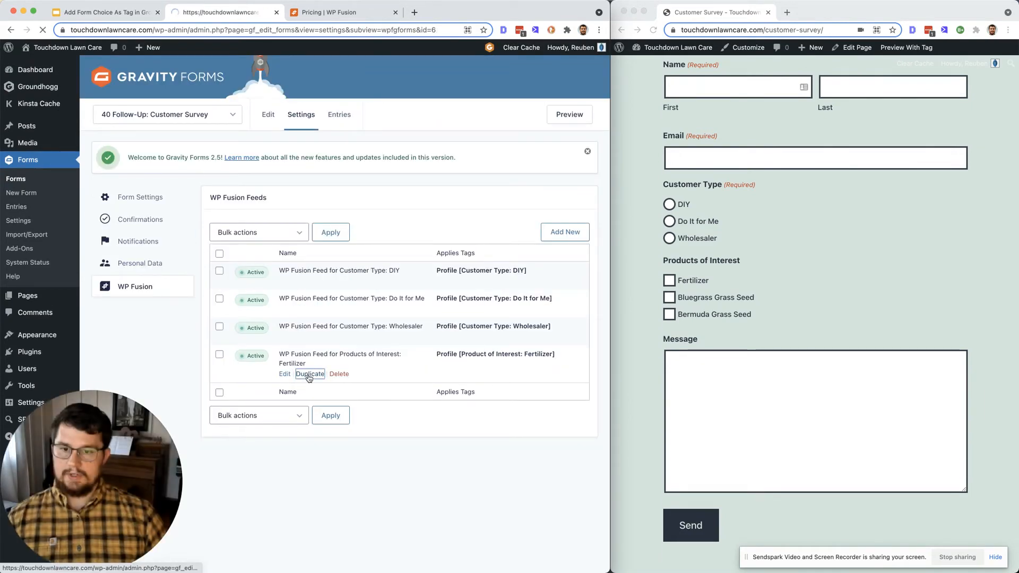
{"action": "left_click", "coordinate": [285, 412]}
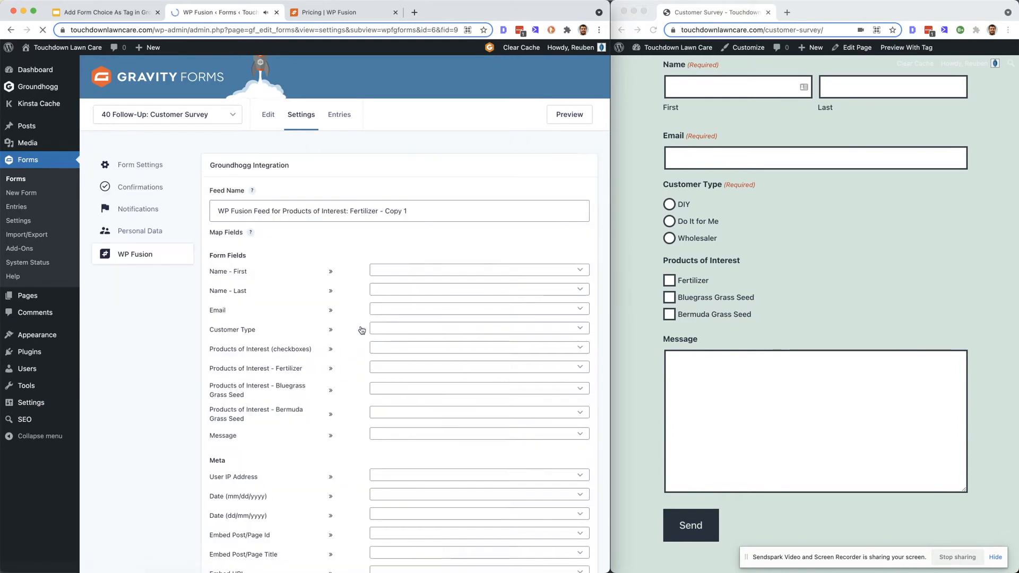
{"action": "left_click", "coordinate": [427, 246]}
{"action": "key", "text": "BackSpace"}
{"action": "key", "text": "BackSpace"}
{"action": "key", "text": "BackSpace"}
{"action": "key", "text": "BackSpace"}
{"action": "key", "text": "BackSpace"}
{"action": "key", "text": "BackSpace"}
{"action": "key", "text": "BackSpace"}
{"action": "key", "text": "BackSpace"}
{"action": "key", "text": "BackSpace"}
{"action": "key", "text": "BackSpace"}
{"action": "key", "text": "BackSpace"}
{"action": "key", "text": "BackSpace"}
{"action": "key", "text": "BackSpace"}
{"action": "key", "text": "BackSpace"}
{"action": "key", "text": "BackSpace"}
{"action": "key", "text": "BackSpace"}
{"action": "key", "text": "BackSpace"}
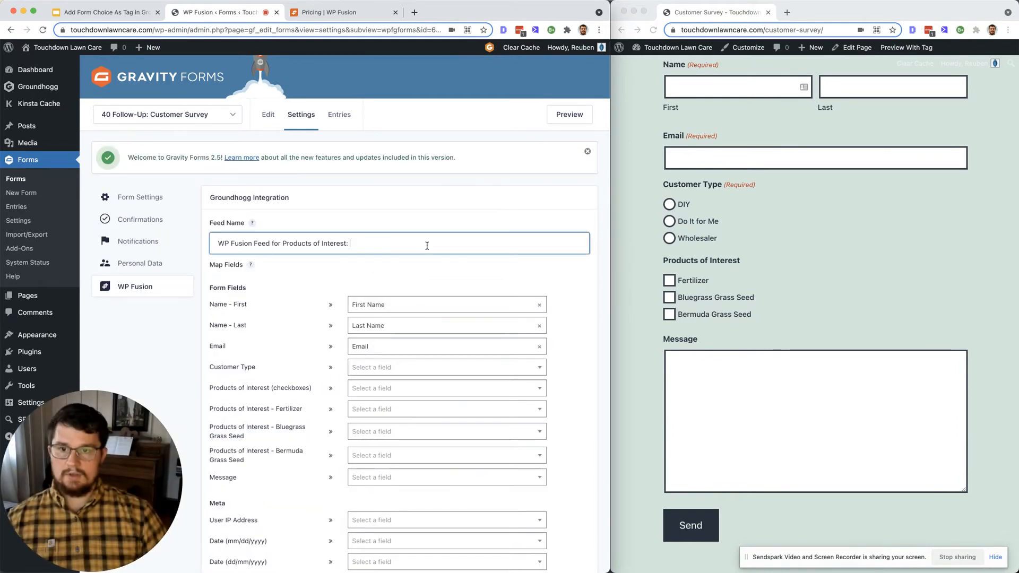
{"action": "type", "text": "Bluegra"}
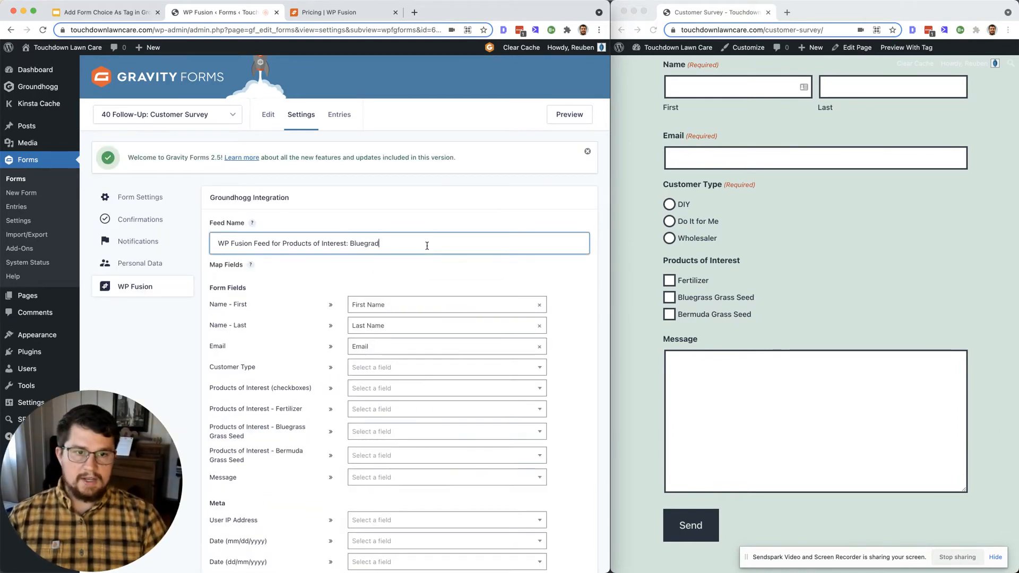
{"action": "type", "text": "ss Gass"}
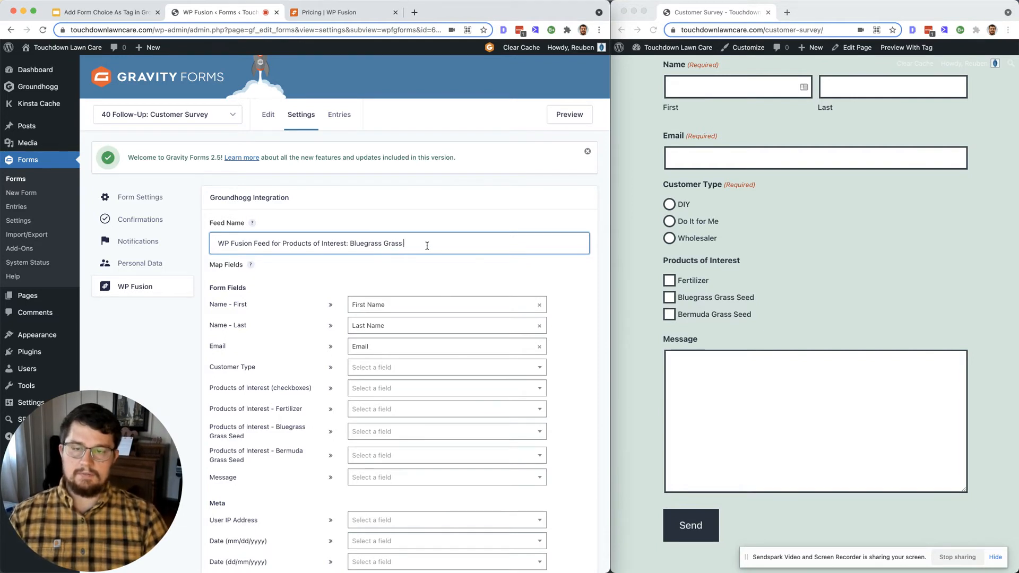
{"action": "type", "text": " Seed"}
{"action": "scroll", "coordinate": [353, 286], "scroll_direction": "down", "scroll_amount": 10}
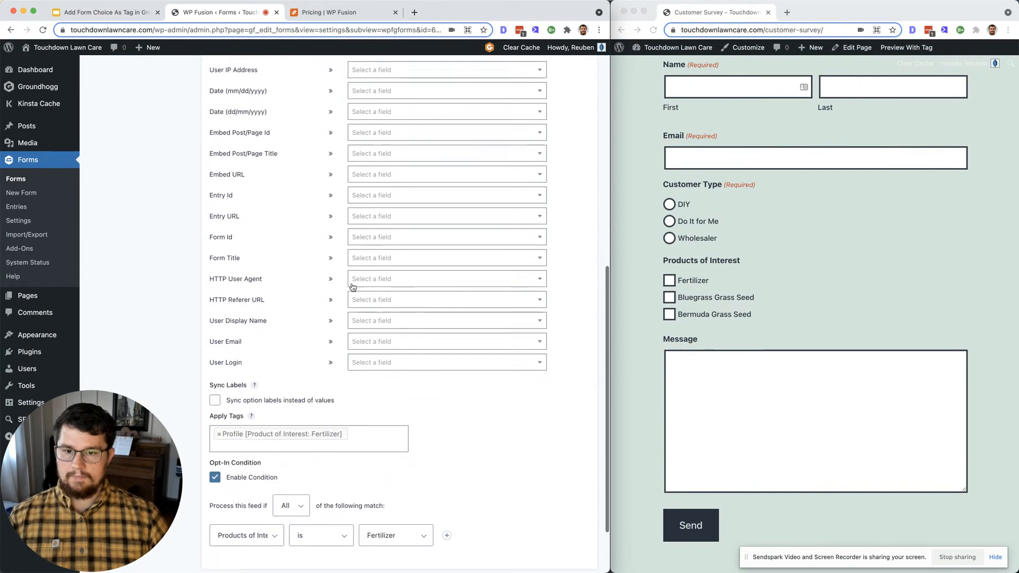
Step: Replace the Fertilizer tag in the feed with Profile [Product of Interest: Bluegrass Grass Seed]
{"action": "left_click", "coordinate": [223, 359]}
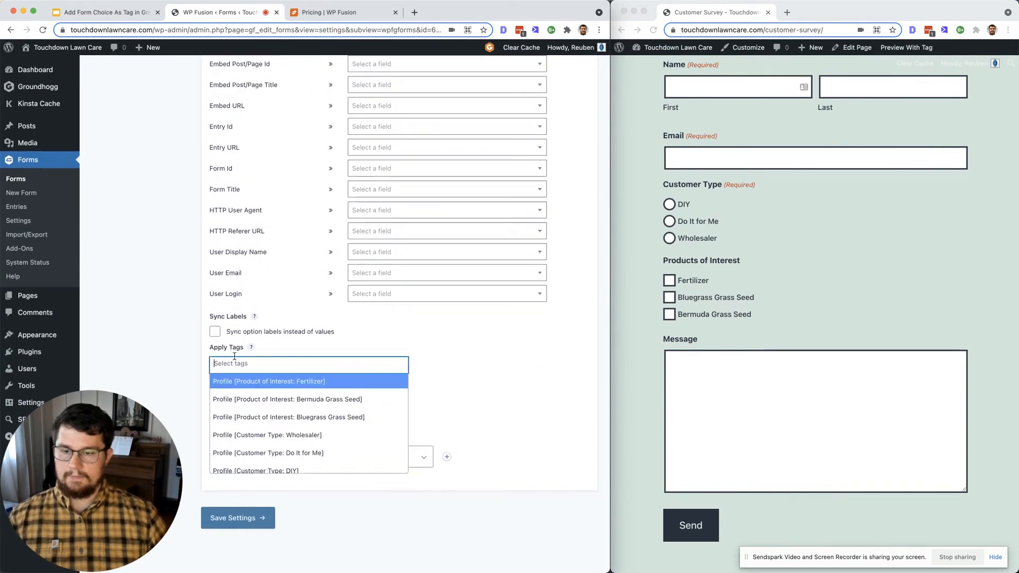
{"action": "type", "text": "blue"}
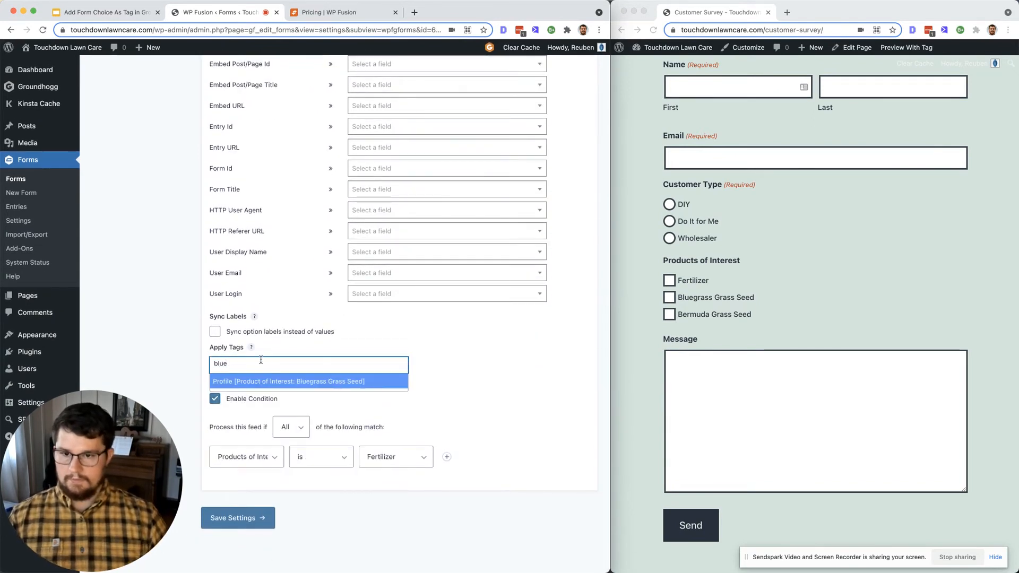
{"action": "left_click", "coordinate": [268, 381]}
Step: Set the opt-in condition to Products of Interest is Bluegrass Grass Seed and save the feed, returning to the feed list
{"action": "left_click", "coordinate": [405, 466]}
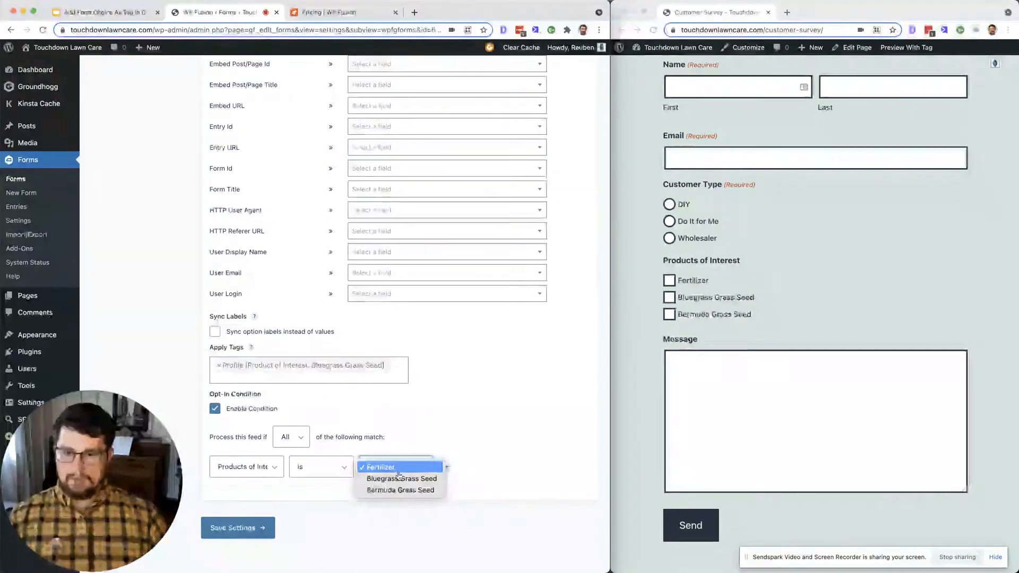
{"action": "left_click", "coordinate": [399, 479]}
{"action": "left_click", "coordinate": [238, 528]}
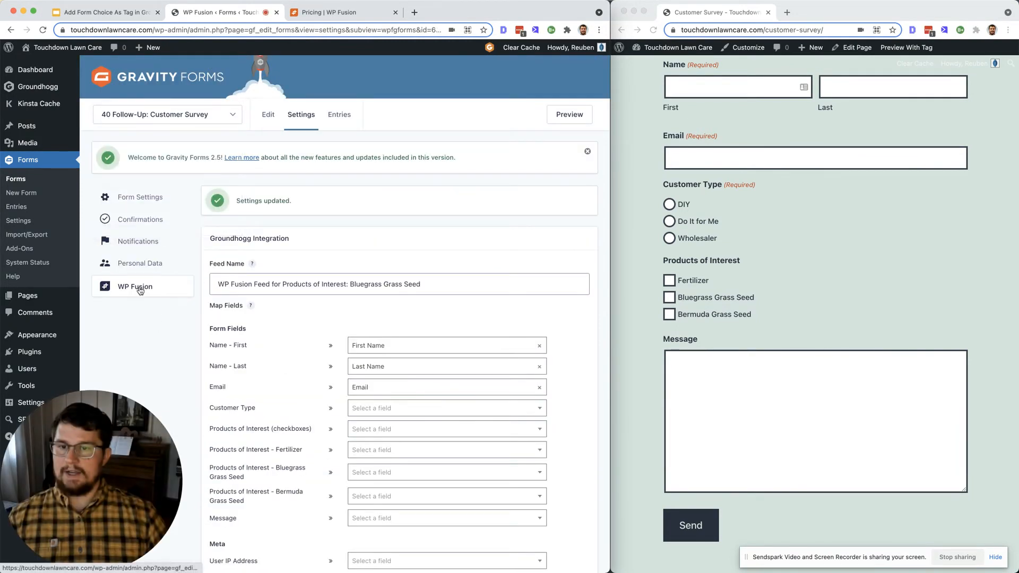
{"action": "left_click", "coordinate": [140, 290]}
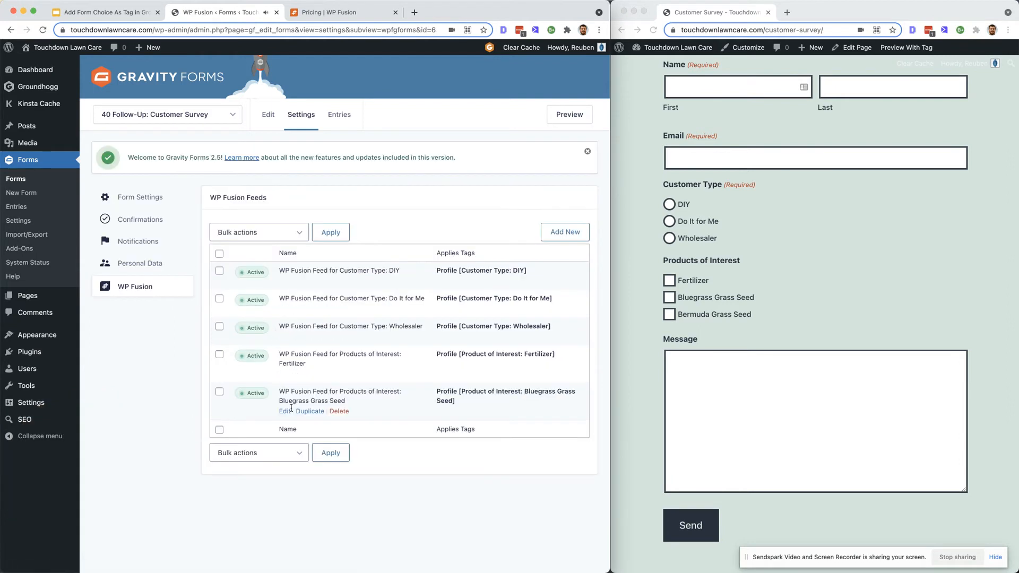
Step: Duplicate the Bluegrass Grass Seed feed and rename the copy "WP Fusion Feed for Products of Interest: Bermuda Grass Seed"
{"action": "left_click", "coordinate": [310, 412]}
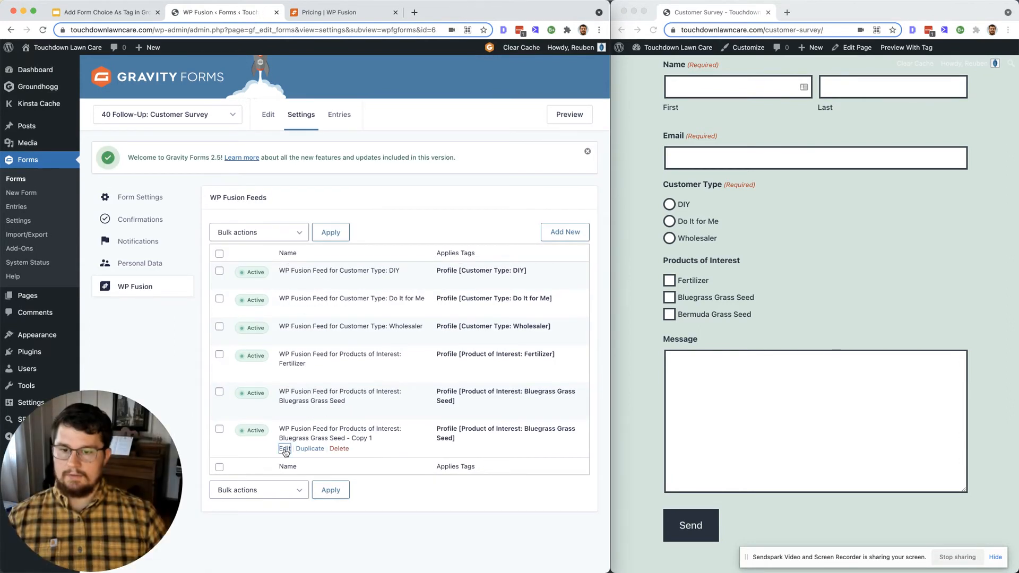
{"action": "left_click", "coordinate": [286, 449]}
{"action": "left_click", "coordinate": [460, 240]}
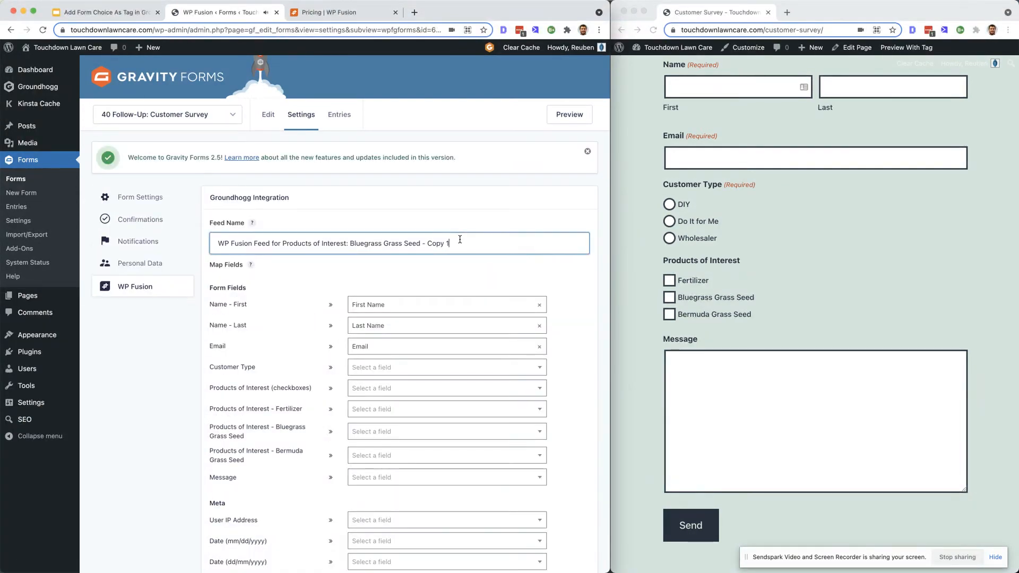
{"action": "key", "text": "BackSpace"}
{"action": "key", "text": "BackSpace"}
{"action": "key", "text": "BackSpace"}
{"action": "key", "text": "BackSpace"}
{"action": "key", "text": "BackSpace"}
{"action": "key", "text": "BackSpace"}
{"action": "key", "text": "BackSpace"}
{"action": "key", "text": "BackSpace"}
{"action": "key", "text": "Left"}
{"action": "key", "text": "Left"}
{"action": "key", "text": "Left"}
{"action": "key", "text": "Left"}
{"action": "key", "text": "Left"}
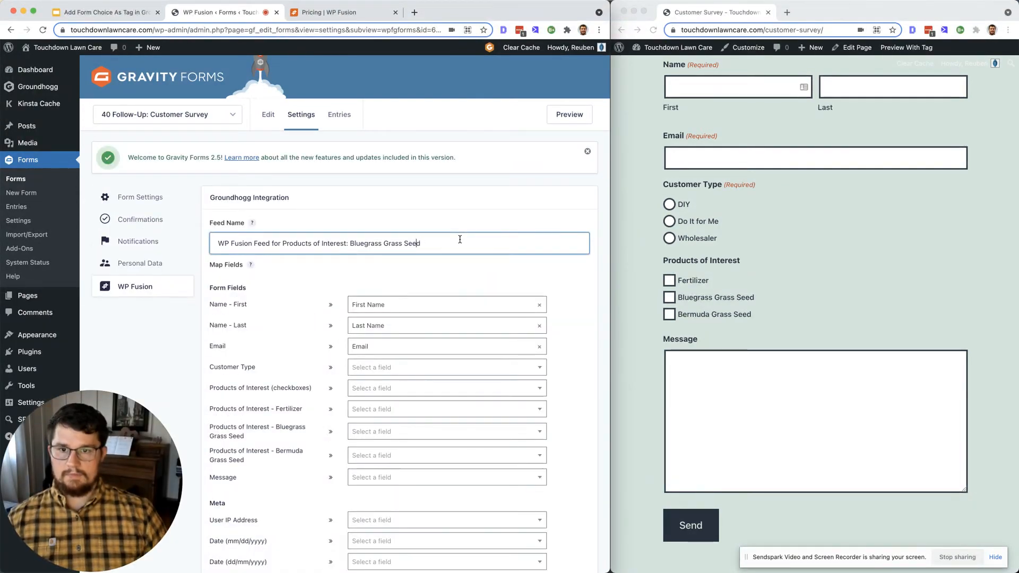
{"action": "key", "text": "alt+BackSpace"}
{"action": "type", "text": "Bermuda"}
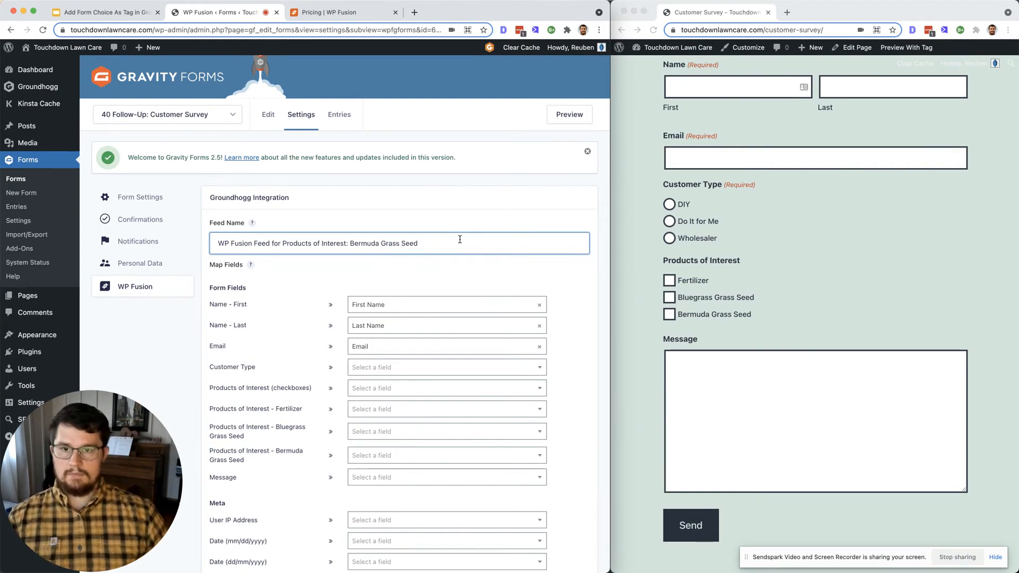
Step: Replace the Bluegrass Grass Seed tag in the feed with Profile [Product of Interest: Bermuda Grass Seed]
{"action": "scroll", "coordinate": [492, 234], "scroll_direction": "down", "scroll_amount": 10}
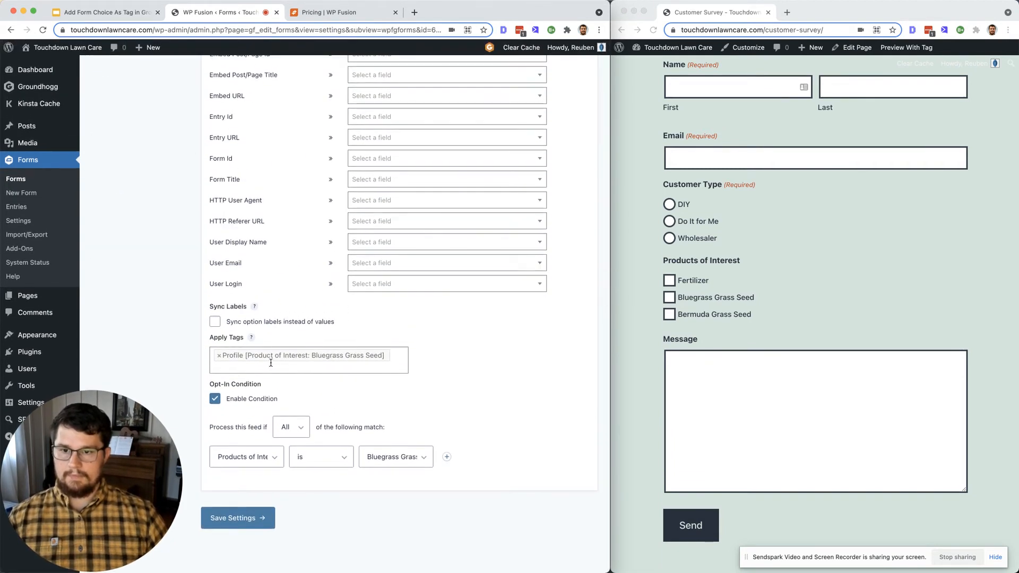
{"action": "left_click", "coordinate": [221, 360]}
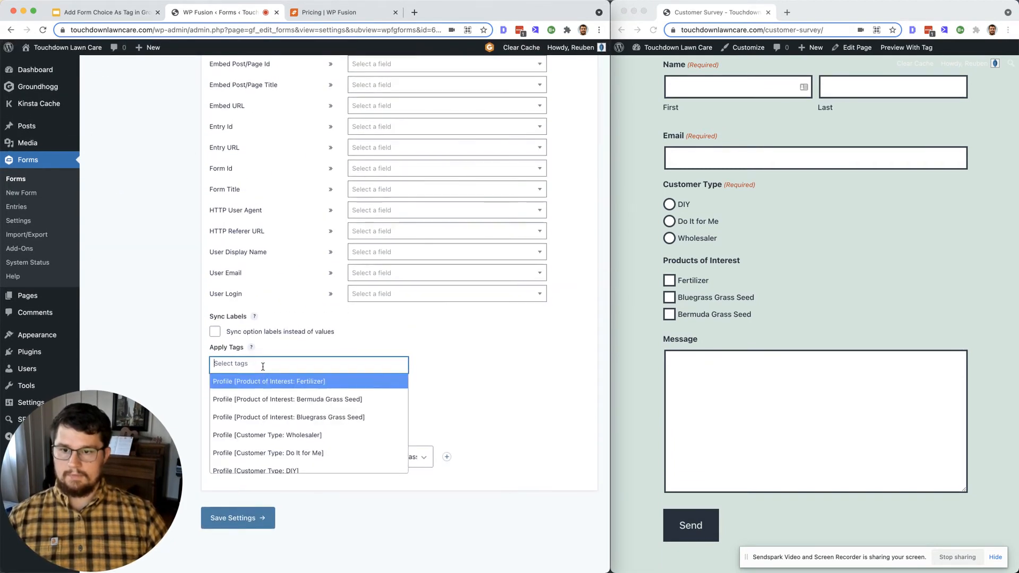
{"action": "left_click", "coordinate": [298, 401]}
Step: Set the opt-in condition to Products of Interest is Bermuda Grass Seed and save the feed
{"action": "left_click", "coordinate": [361, 467]}
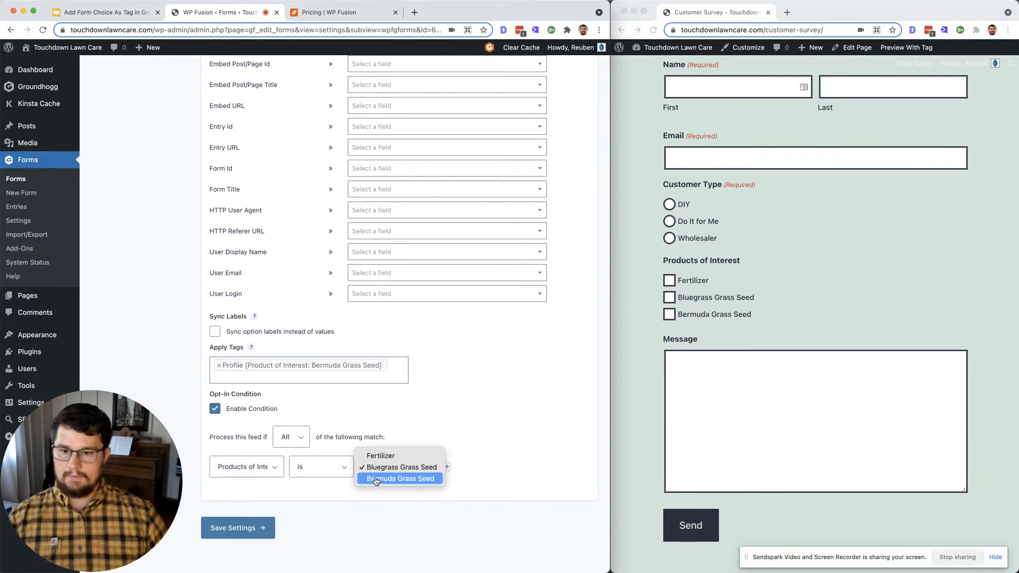
{"action": "left_click", "coordinate": [378, 478]}
{"action": "left_click", "coordinate": [249, 535]}
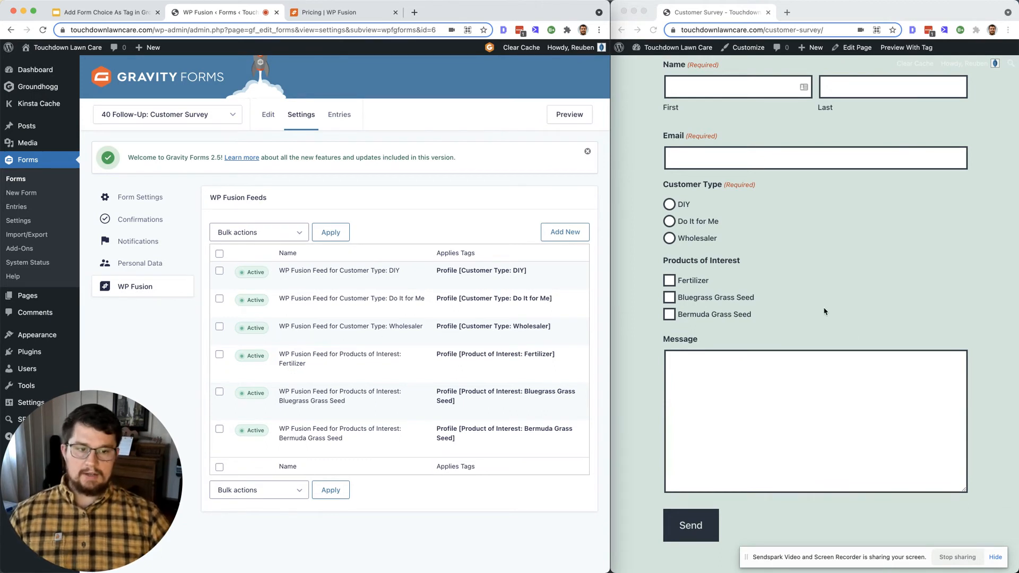
Step: Copy the customer survey page's address and open it in a new incognito window
{"action": "left_click", "coordinate": [755, 31]}
{"action": "key", "text": "super+c"}
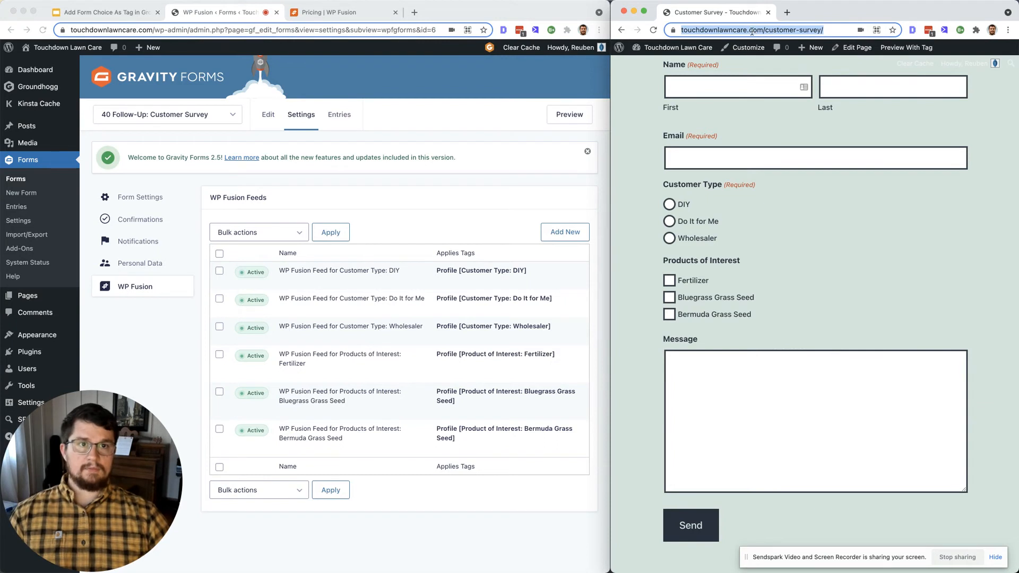
{"action": "key", "text": "super+shift+n"}
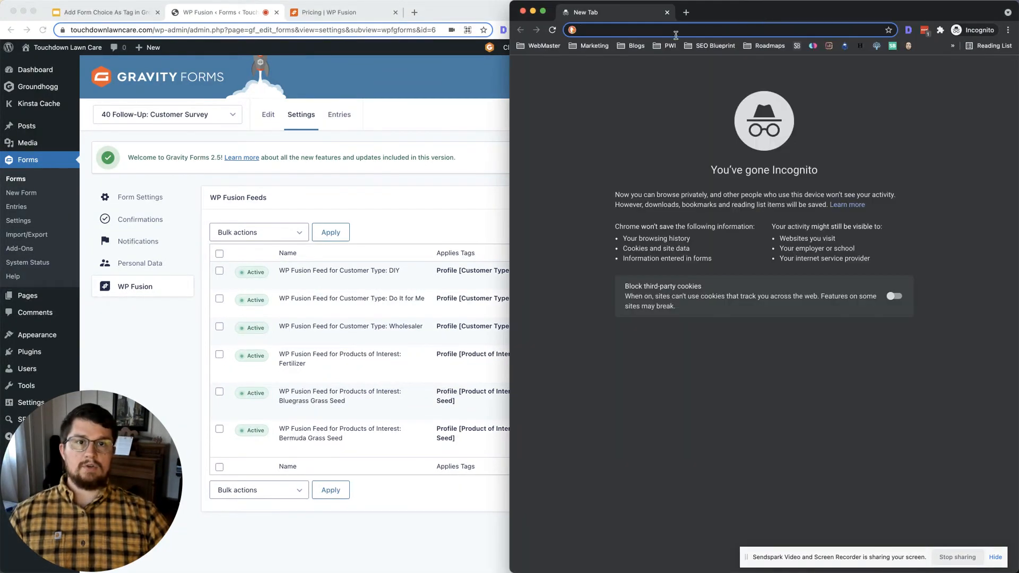
{"action": "key", "text": "super+v"}
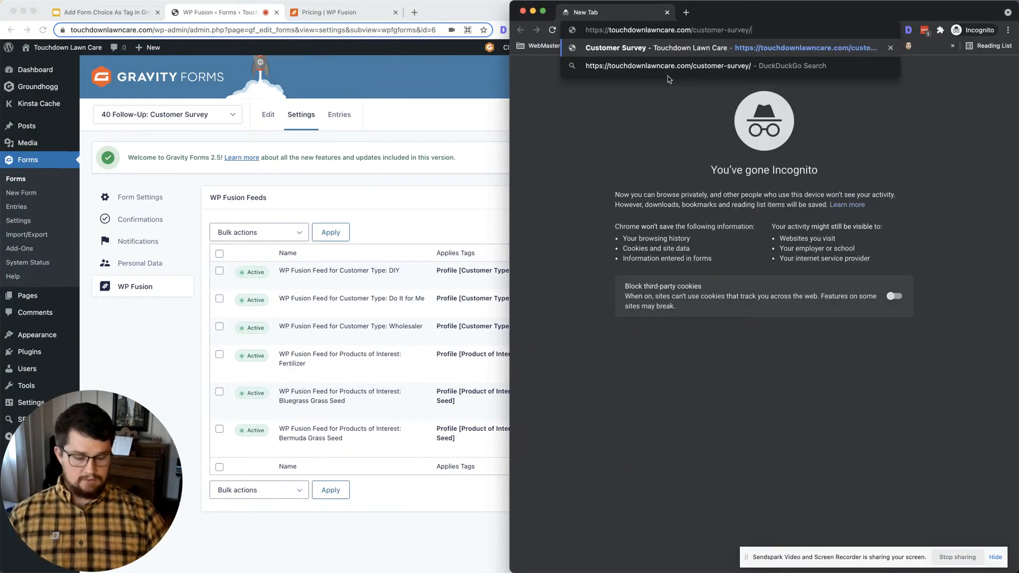
{"action": "key", "text": "Return"}
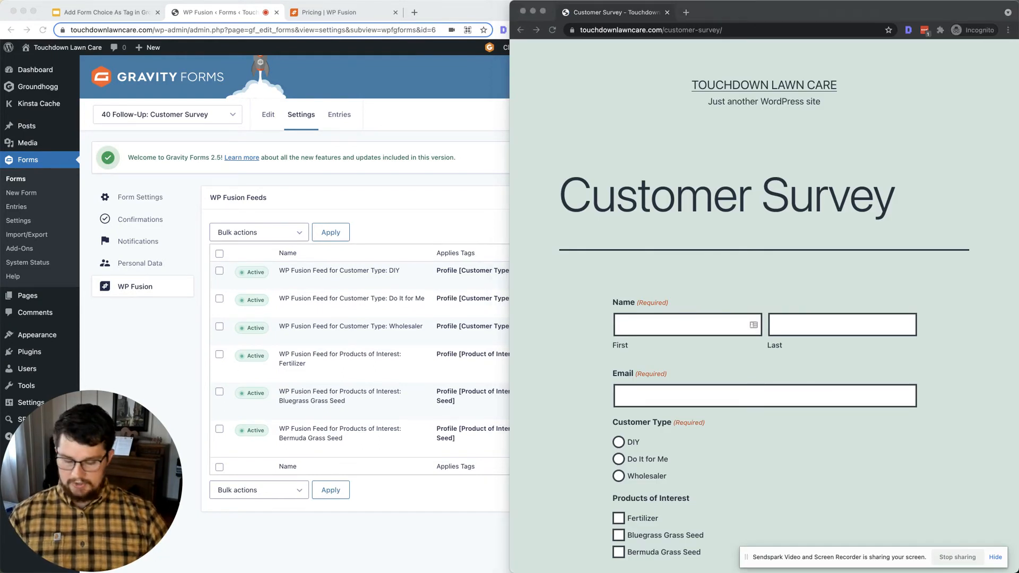
Step: Open mail-tester.com in a new tab of the incognito window
{"action": "left_click", "coordinate": [687, 12]}
{"action": "type", "text": "mail-tester.com"}
{"action": "key", "text": "Return"}
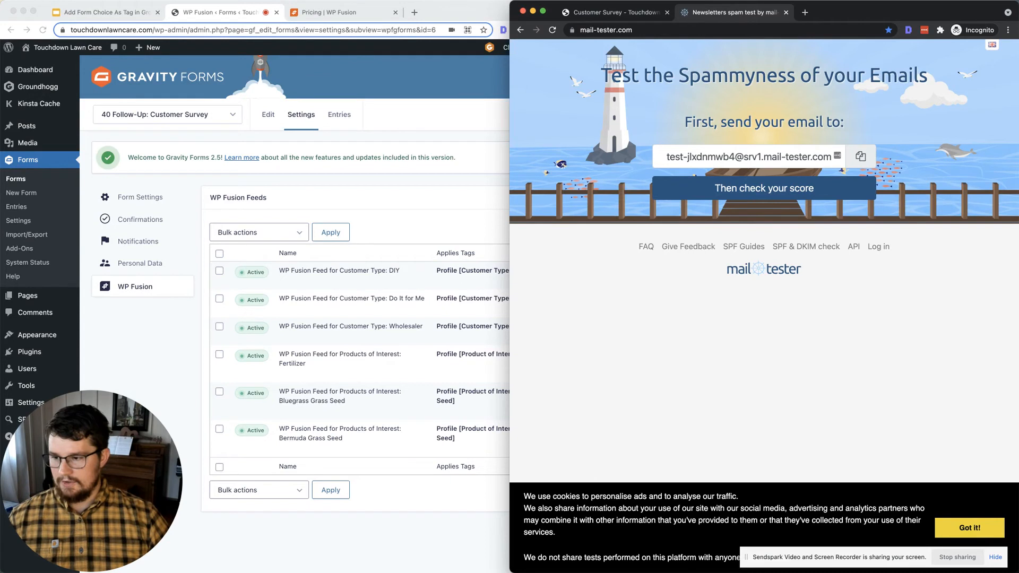
{"action": "key", "text": "super+Tab"}
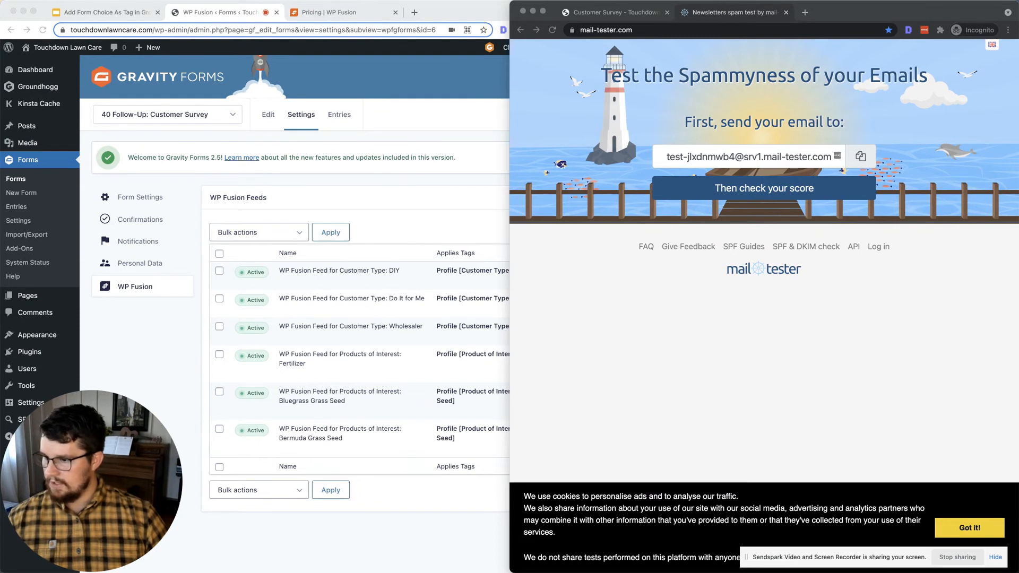
{"action": "left_click", "coordinate": [691, 31]}
{"action": "type", "text": "https://temp-mail.org/"}
{"action": "key", "text": "Return"}
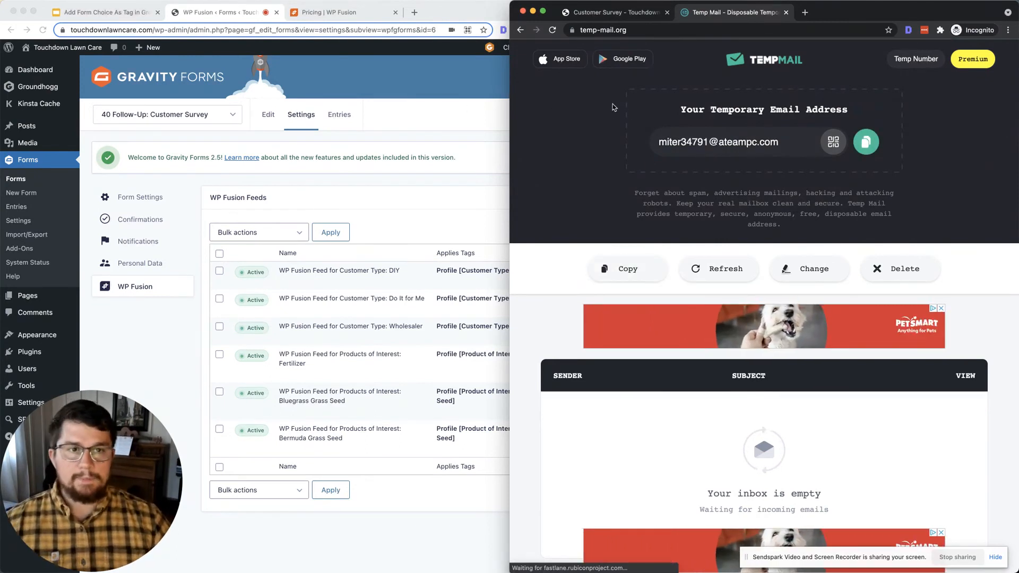
{"action": "left_click", "coordinate": [729, 142]}
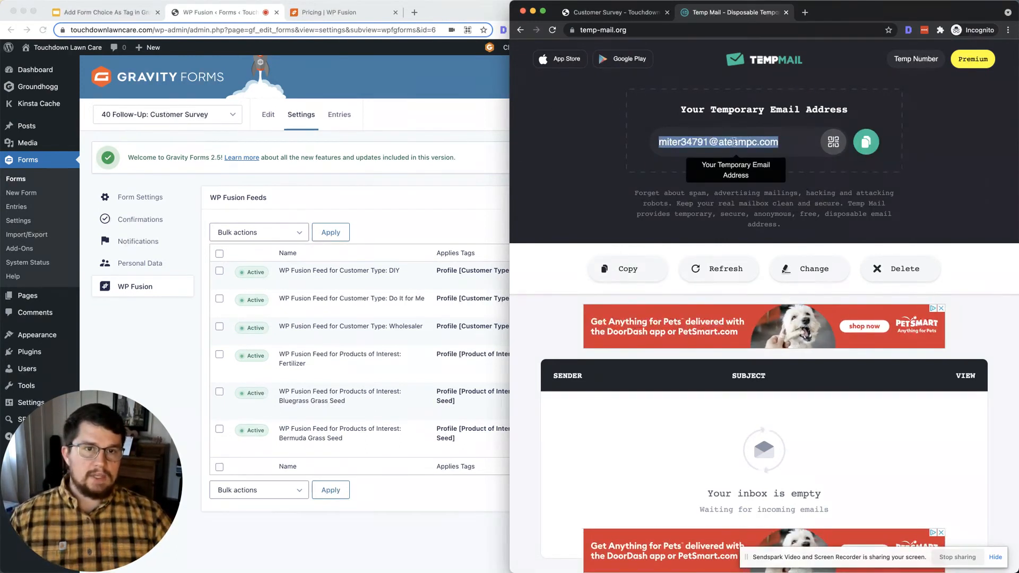
Step: Fill in the first and last name on the customer survey and paste the temporary email address into the email field
{"action": "left_click", "coordinate": [618, 13]}
{"action": "left_click", "coordinate": [710, 324]}
{"action": "type", "text": "ohn"}
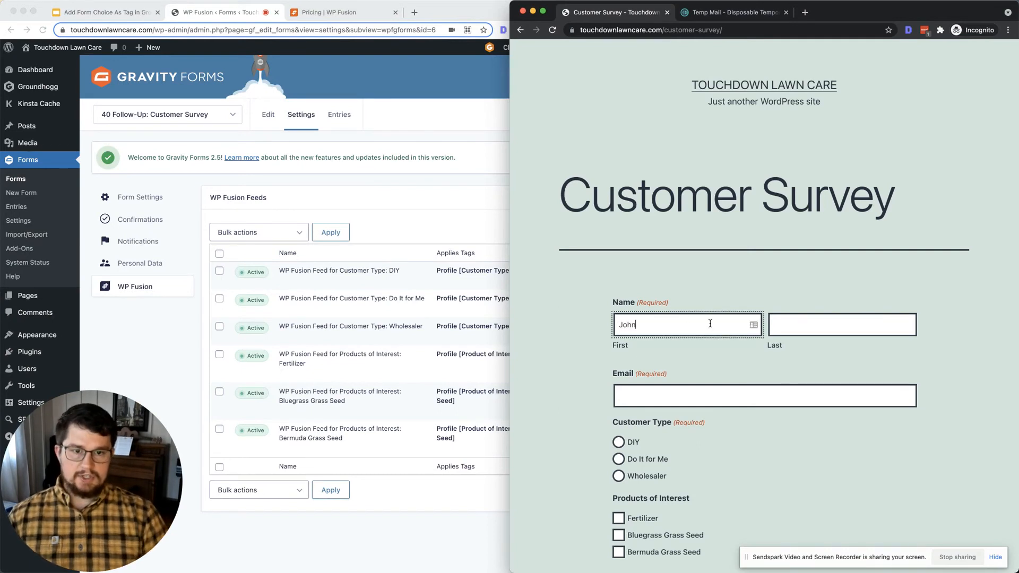
{"action": "type", "text": "ny"}
{"action": "key", "text": "Tab"}
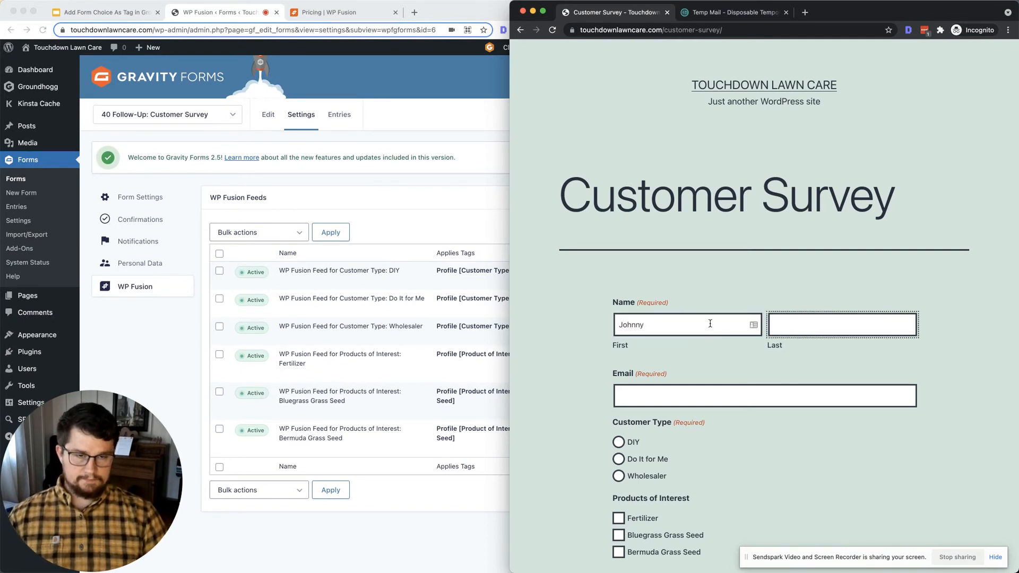
{"action": "type", "text": "T"}
{"action": "key", "text": "Tab"}
{"action": "key", "text": "super+v"}
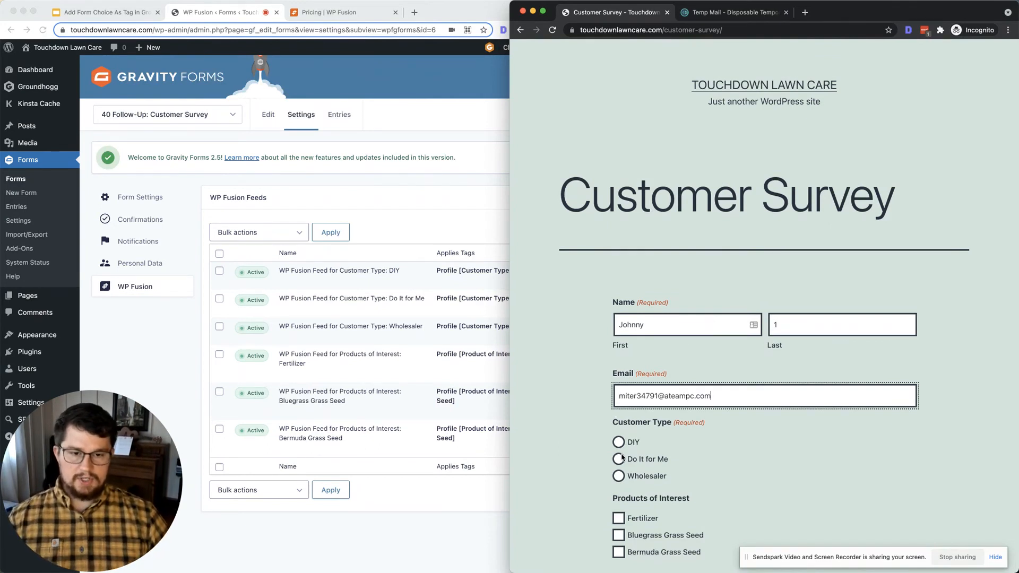
Step: Choose Do It for Me as customer type and select Bluegrass Grass Seed and Bermuda Grass Seed as products of interest
{"action": "left_click", "coordinate": [639, 460]}
{"action": "scroll", "coordinate": [639, 461], "scroll_direction": "down", "scroll_amount": 3}
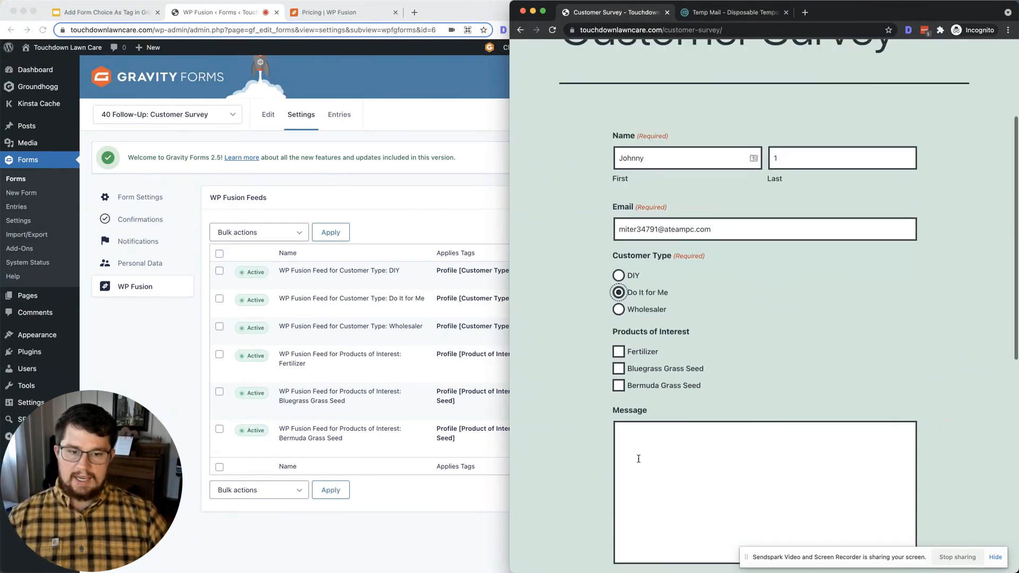
{"action": "left_click", "coordinate": [639, 372]}
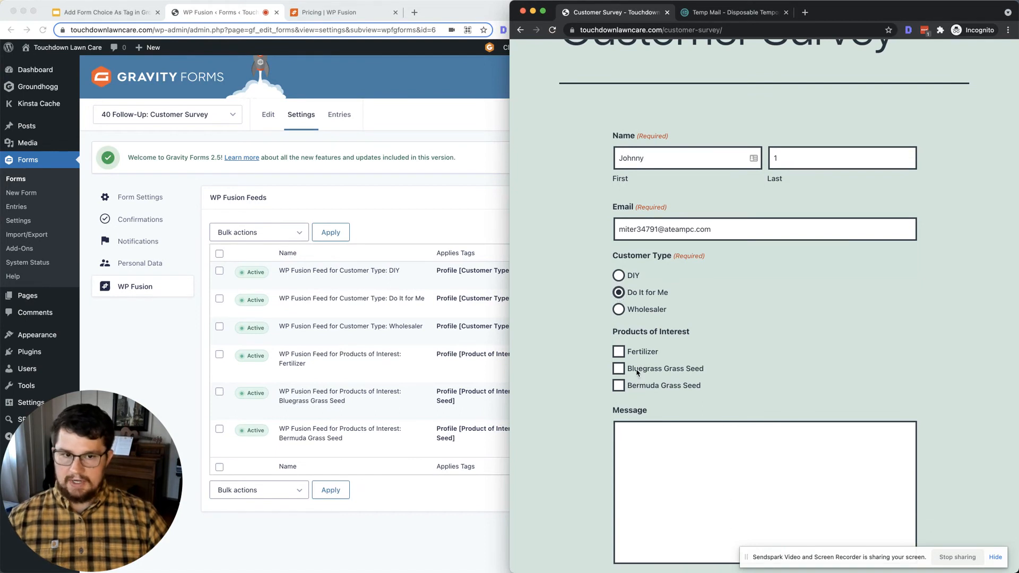
{"action": "left_click", "coordinate": [638, 387]}
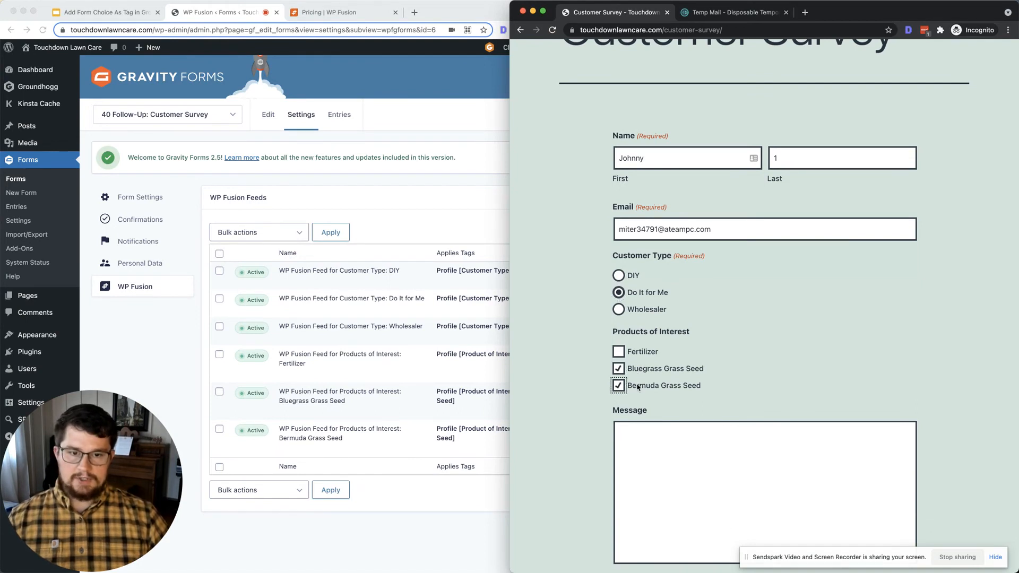
Step: Enter "This is a message" as the survey message and submit the form
{"action": "left_click", "coordinate": [662, 458]}
{"action": "type", "text": "This is a message"}
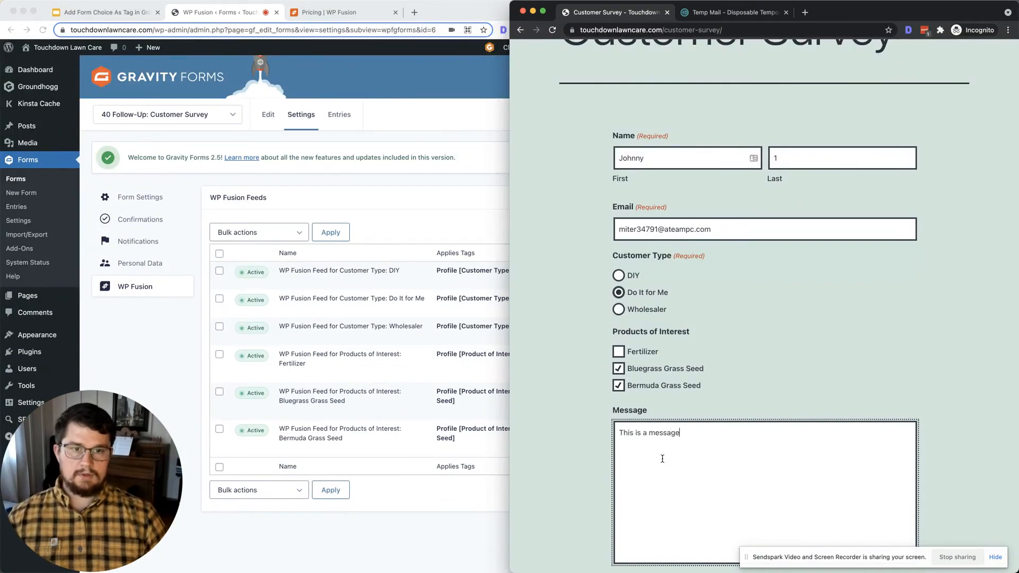
{"action": "left_click", "coordinate": [843, 396]}
{"action": "scroll", "coordinate": [842, 392], "scroll_direction": "down", "scroll_amount": 2}
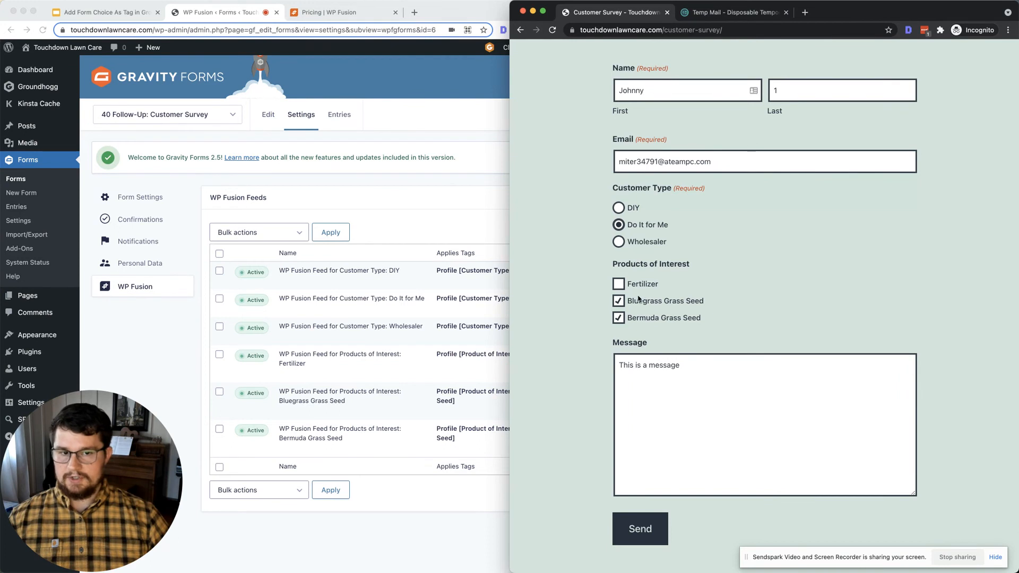
{"action": "left_click", "coordinate": [644, 530]}
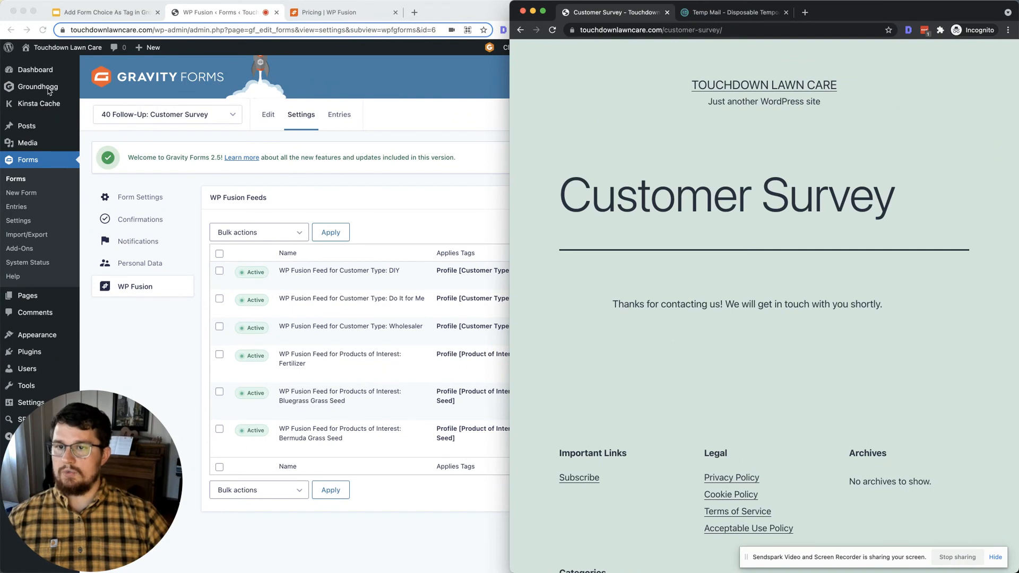
Step: Open the test submission's contact record in Groundhogg and examine the tags applied to it
{"action": "left_click", "coordinate": [48, 90]}
{"action": "mouse_move", "coordinate": [47, 88]}
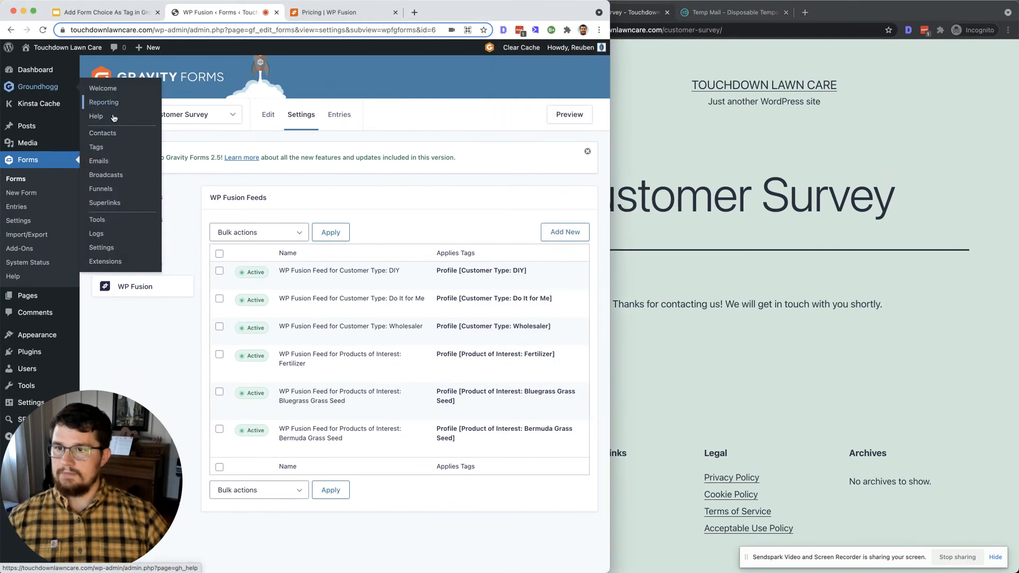
{"action": "left_click", "coordinate": [103, 136]}
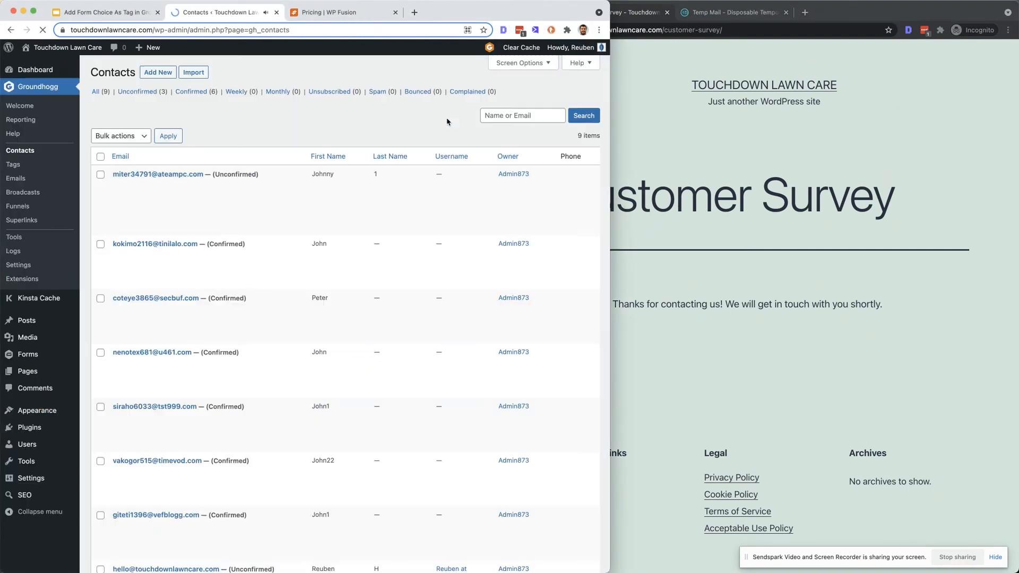
{"action": "mouse_move", "coordinate": [105, 185]}
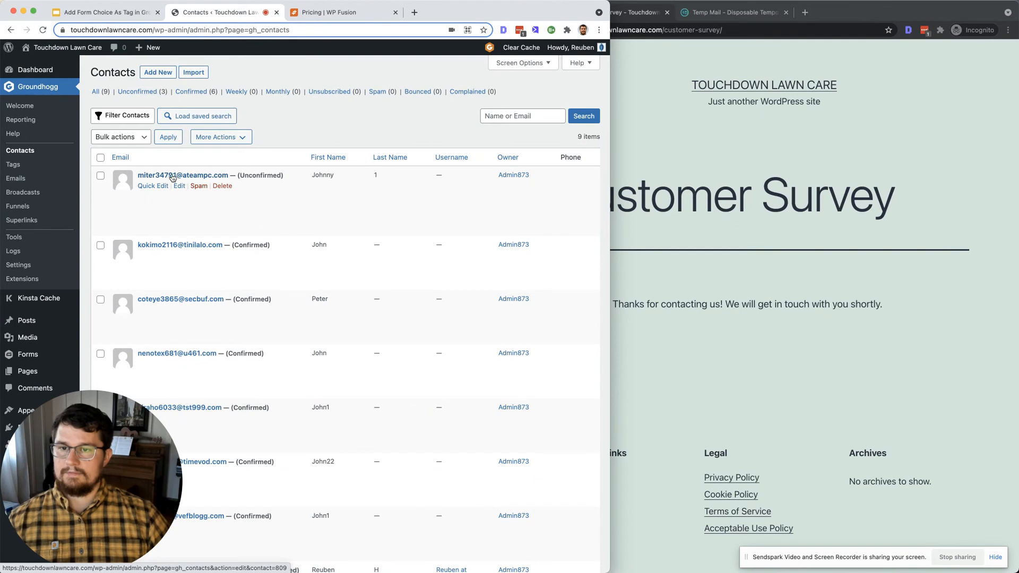
{"action": "left_click", "coordinate": [185, 178]}
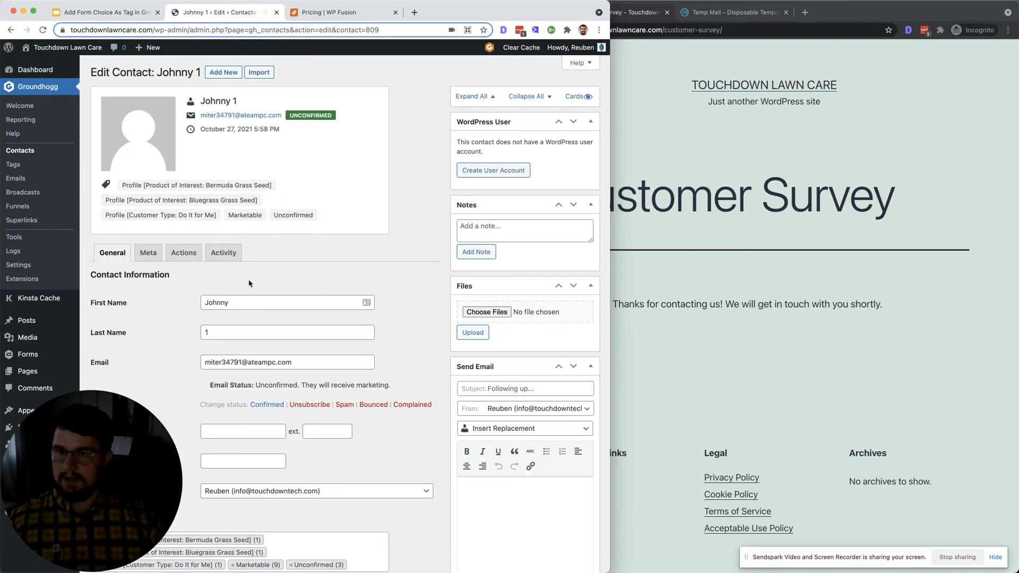
{"action": "scroll", "coordinate": [249, 283], "scroll_direction": "down", "scroll_amount": 10}
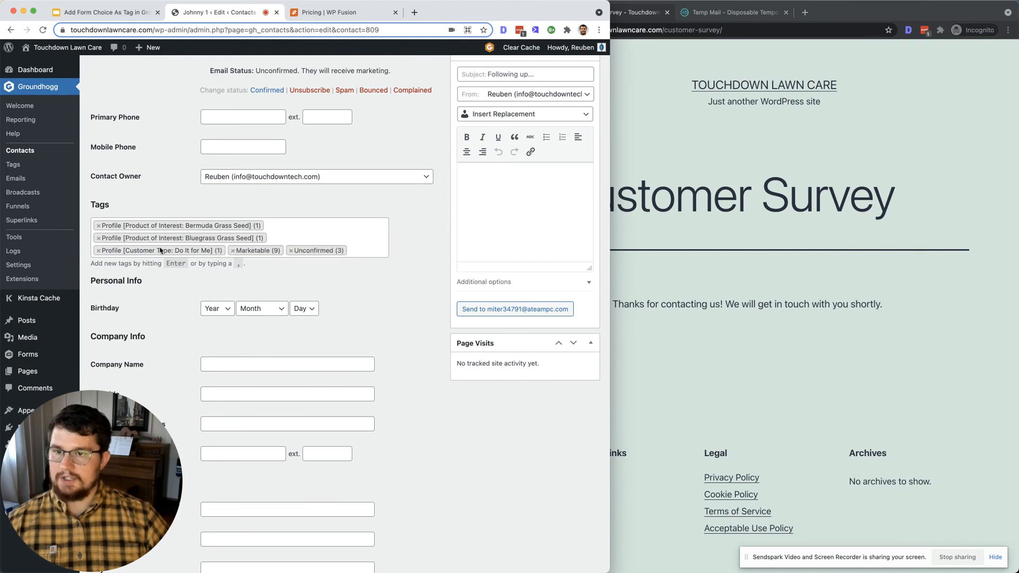
{"action": "left_click", "coordinate": [710, 369]}
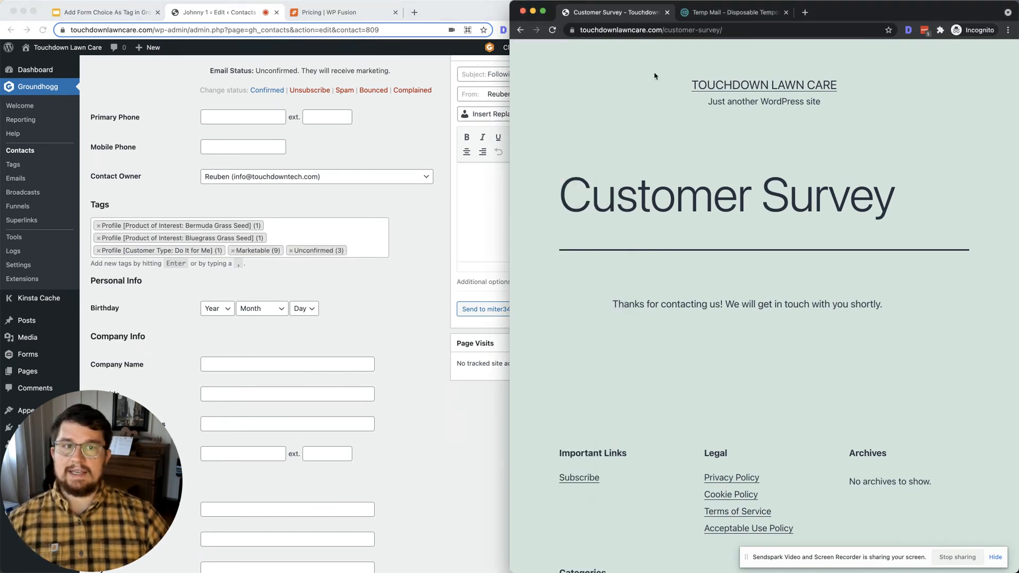